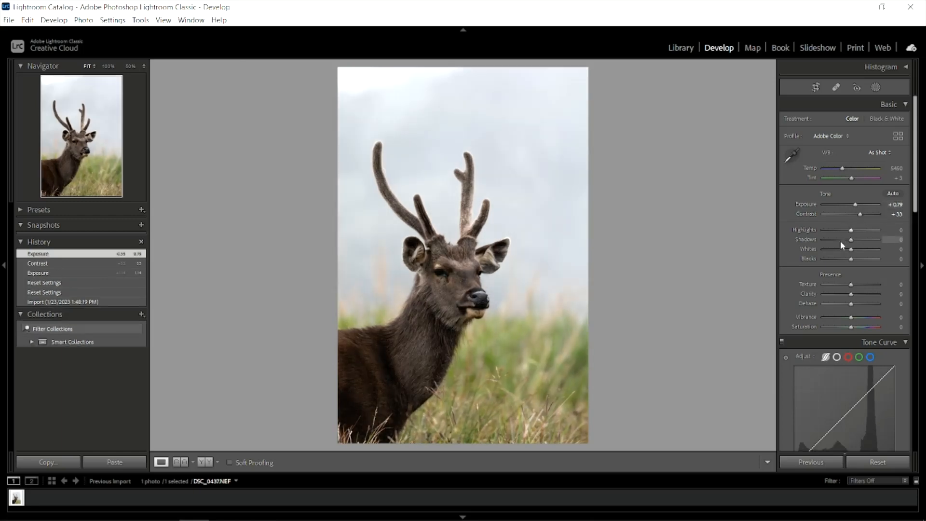
Set highlights to +18, shadows to -11, whites to +26, blacks to -18 and texture to +33, checking the deer's face up close
drag(851, 231, 861, 291)
click(476, 282)
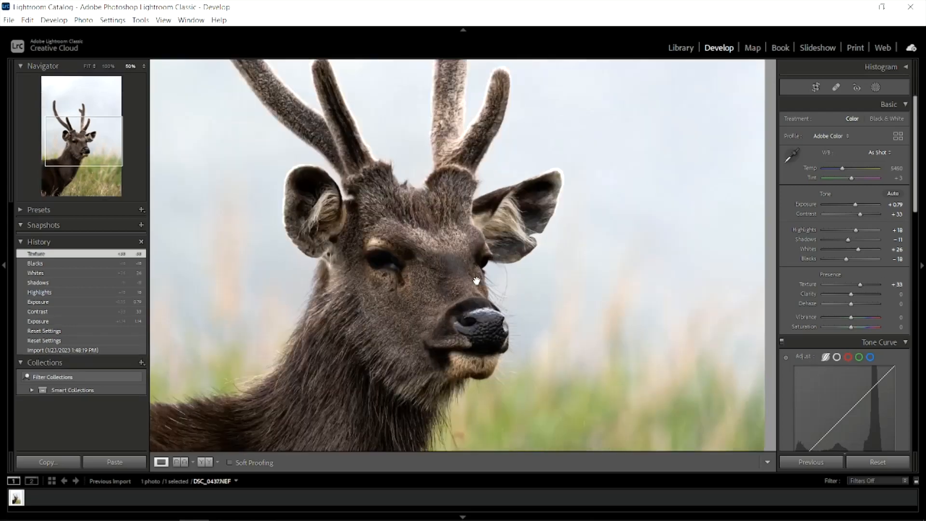
click(477, 282)
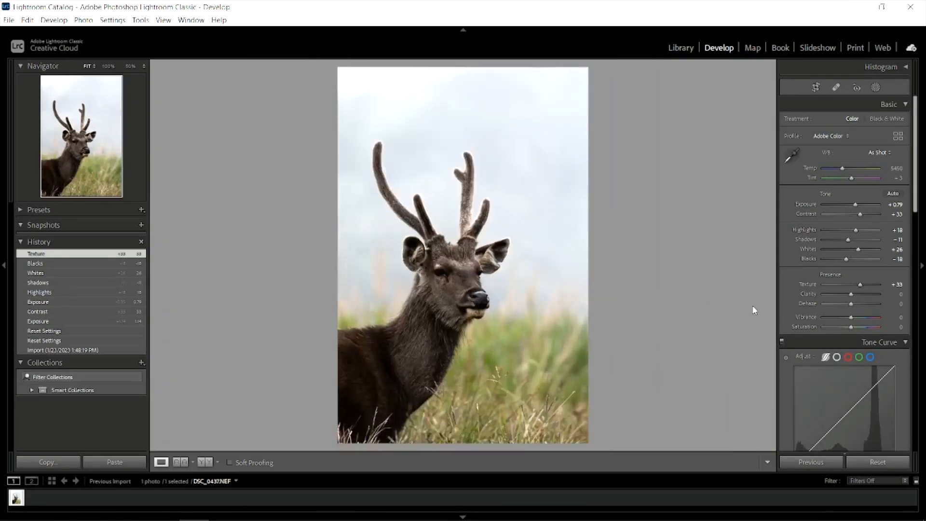
Raise the photo's vibrance to +40 and check the deer's face up close
drag(852, 319, 862, 323)
click(452, 290)
click(452, 290)
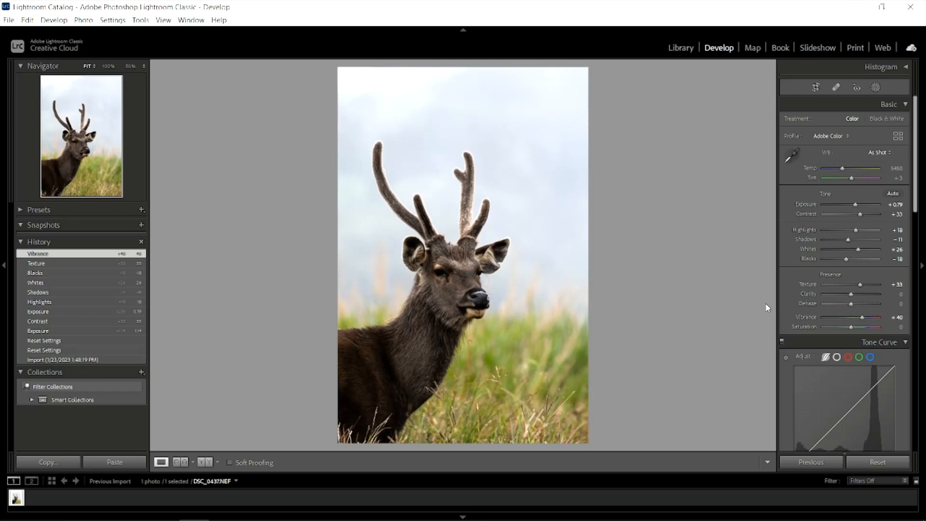
Set the green hue to -27 and green saturation to +45, shift the yellow hue toward orange and raise the yellow saturation
scroll(914, 331, down, 5)
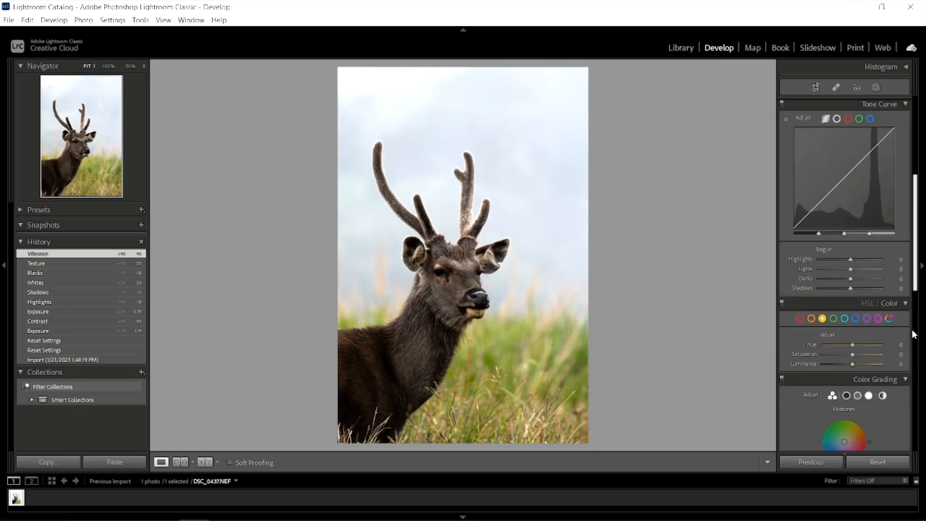
click(834, 320)
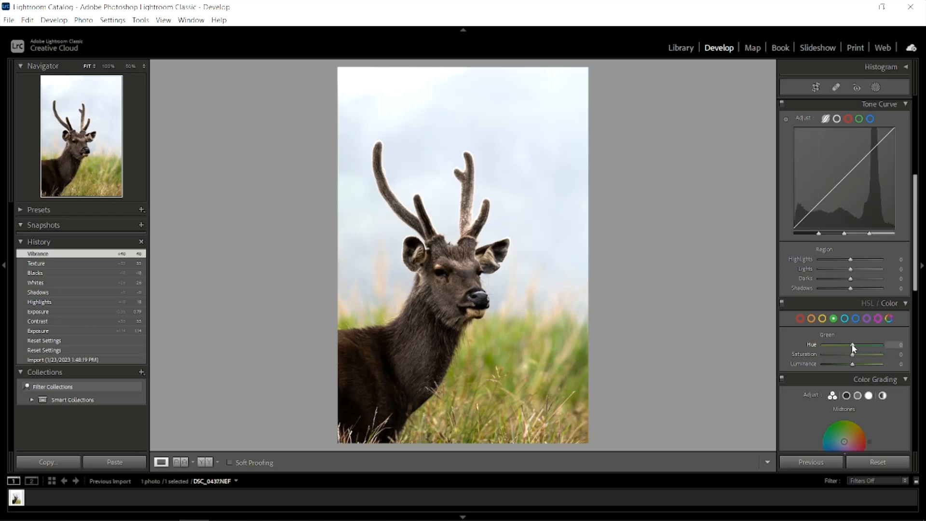
drag(844, 350, 864, 356)
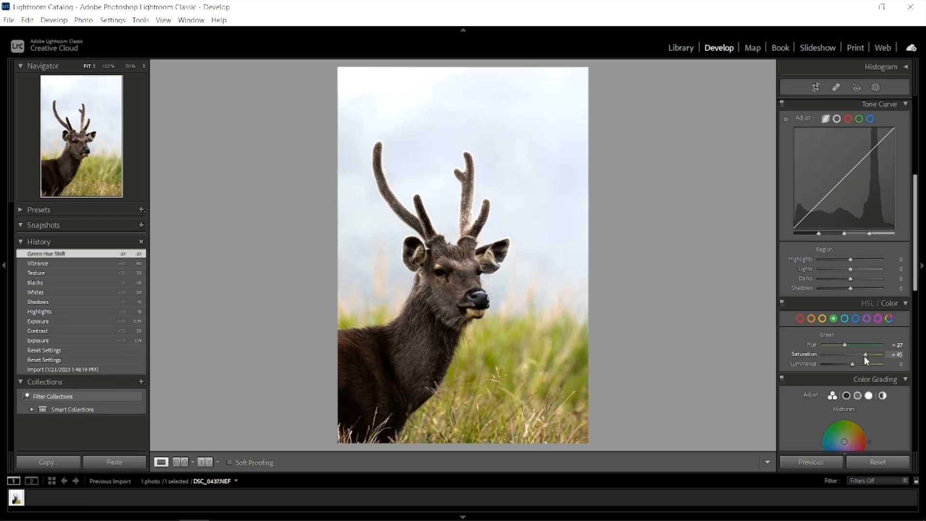
click(823, 319)
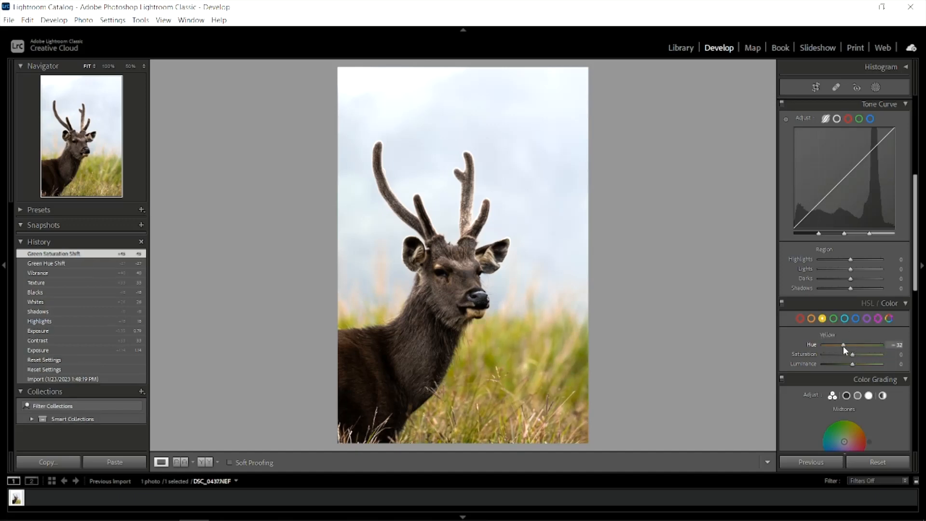
mouse_move(843, 346)
mouse_down()
mouse_move(861, 360)
mouse_move(853, 347)
mouse_up()
Set the blue hue to -32 and the blue saturation to +25
click(855, 319)
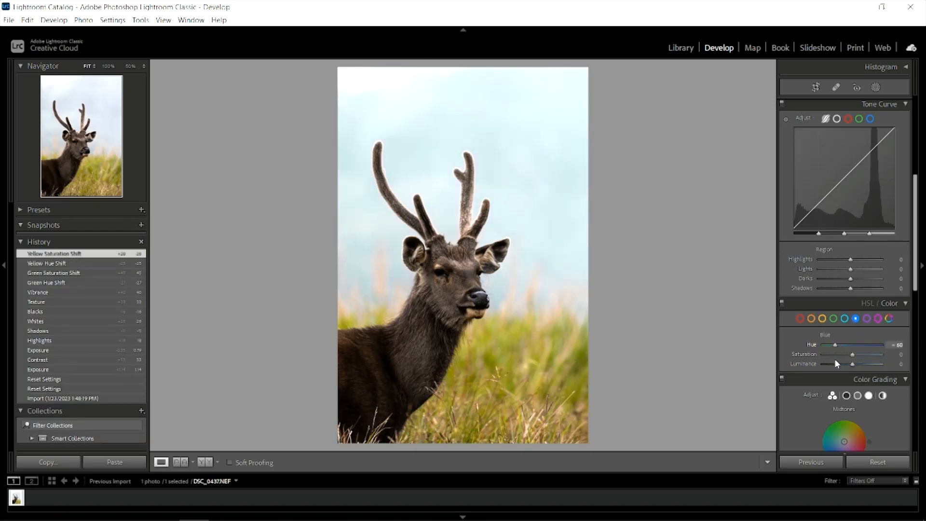
drag(844, 360, 844, 360)
mouse_move(853, 354)
mouse_down()
mouse_move(866, 358)
mouse_move(859, 364)
mouse_up()
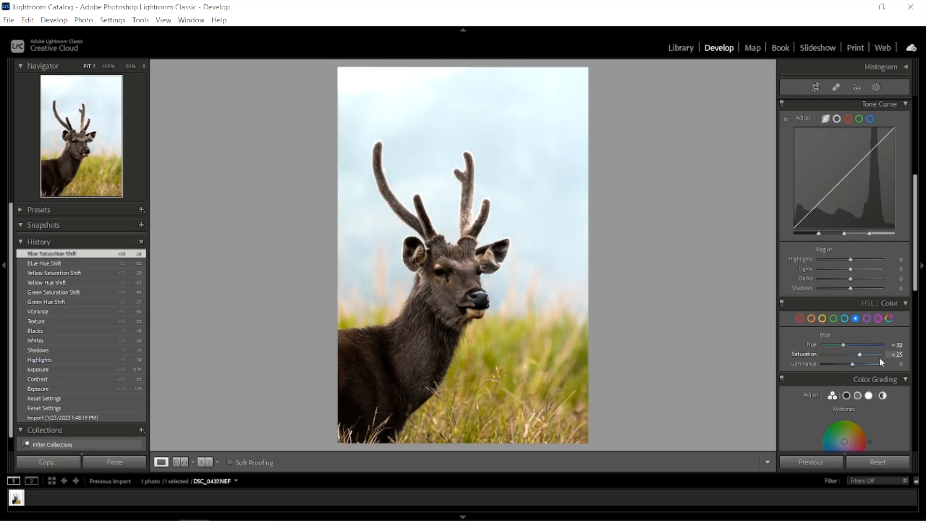
Sharpen the photo with amount 125, radius 1.3 and detail 73, judging the effect on the deer's face
scroll(880, 357, down, 5)
click(454, 309)
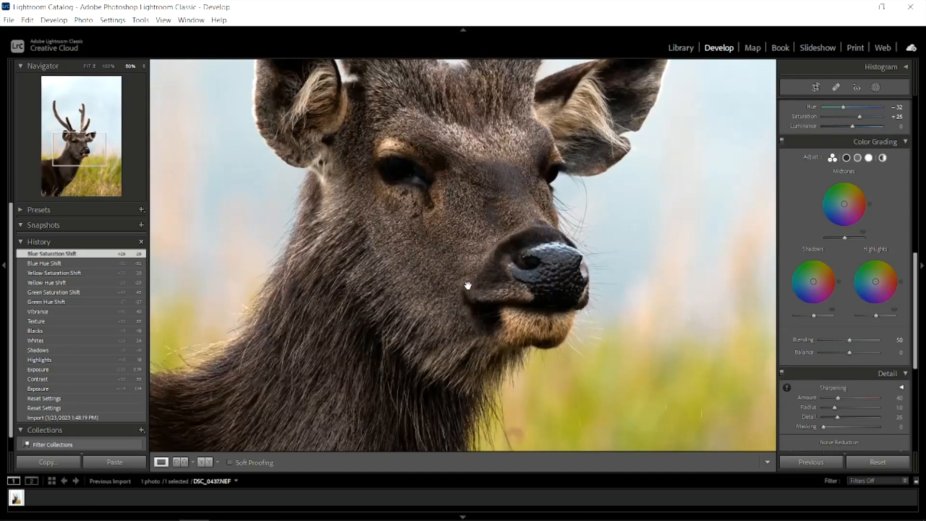
drag(467, 285, 460, 327)
scroll(911, 394, down, 2)
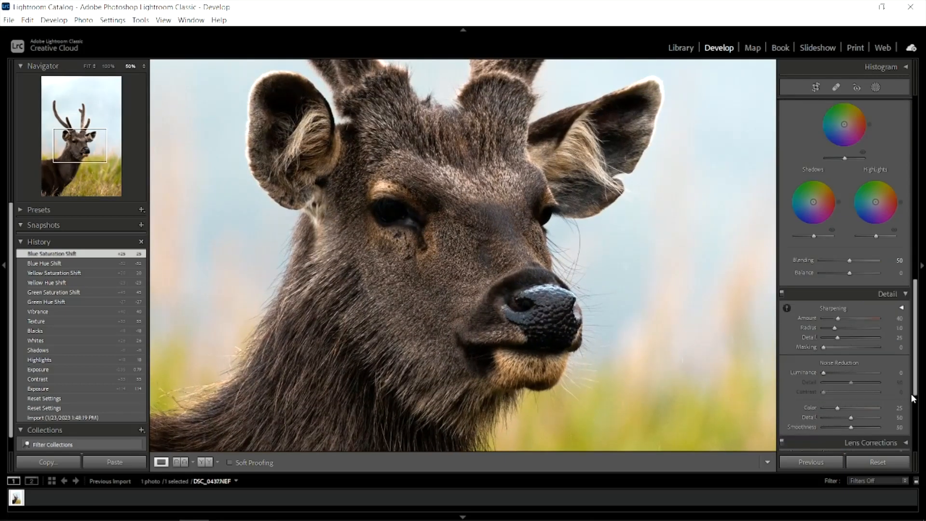
drag(839, 319, 863, 341)
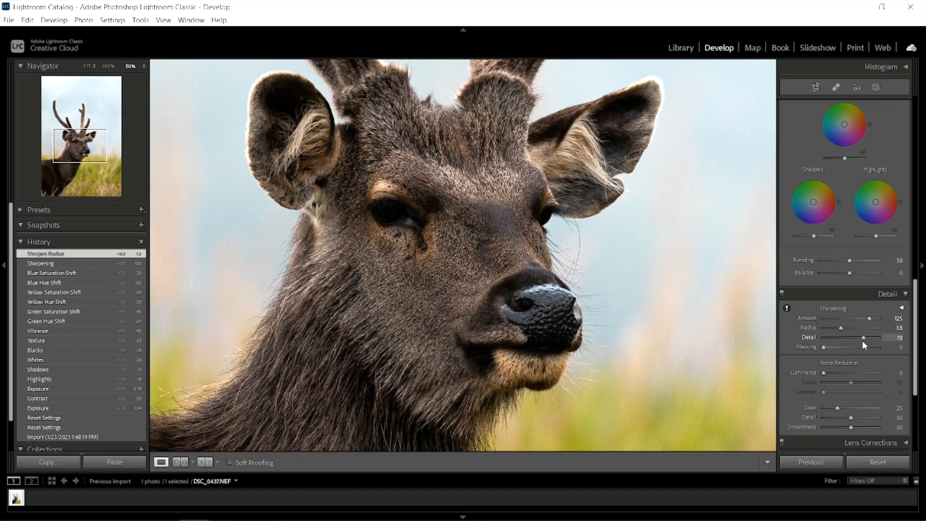
Apply luminance noise reduction just below its maximum, with luminance detail at 75
drag(824, 373, 867, 383)
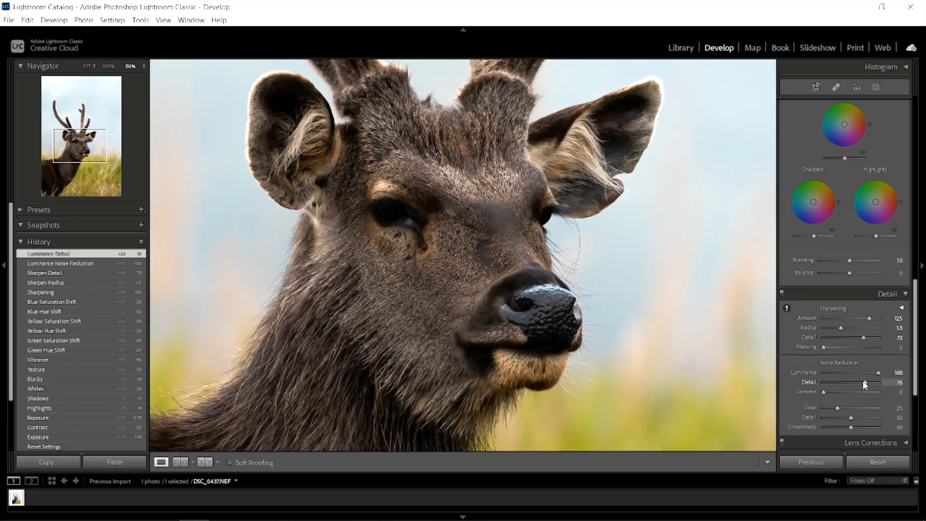
click(533, 294)
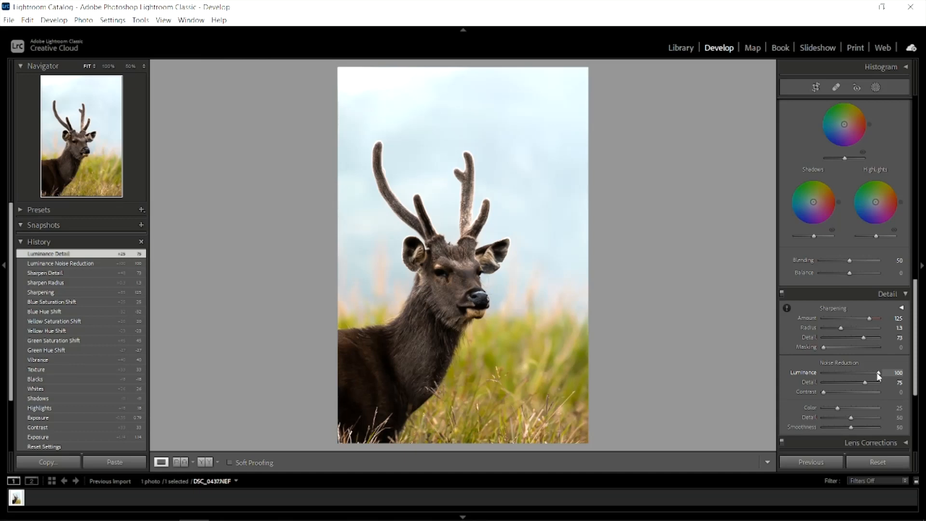
mouse_move(879, 376)
mouse_down()
mouse_move(863, 380)
mouse_move(874, 378)
mouse_up()
Mask the background with an inverted subject selection, lowering its exposure to about -0.9 and its sharpness to -50
click(873, 88)
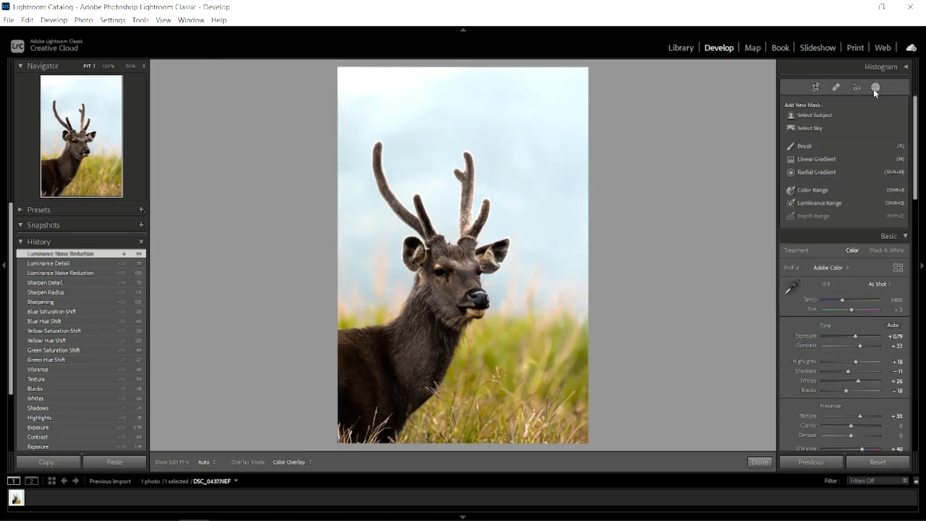
click(829, 116)
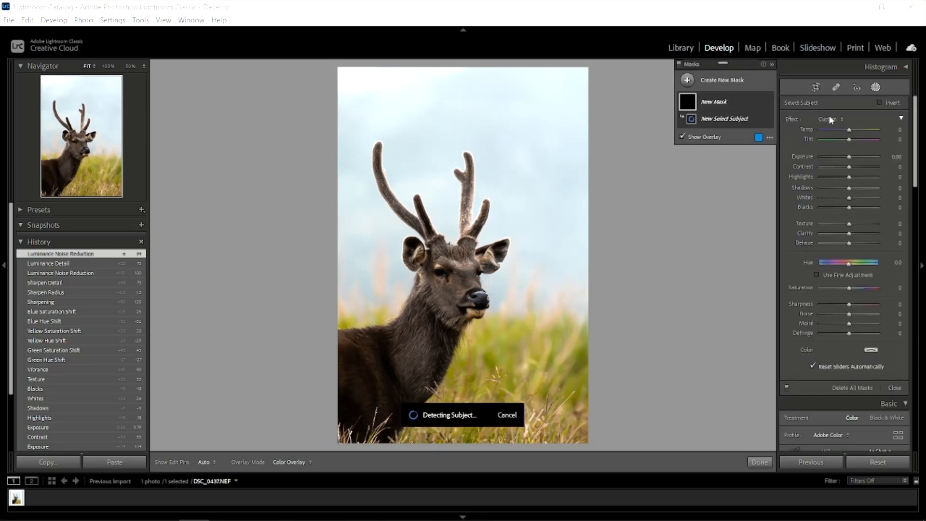
click(880, 104)
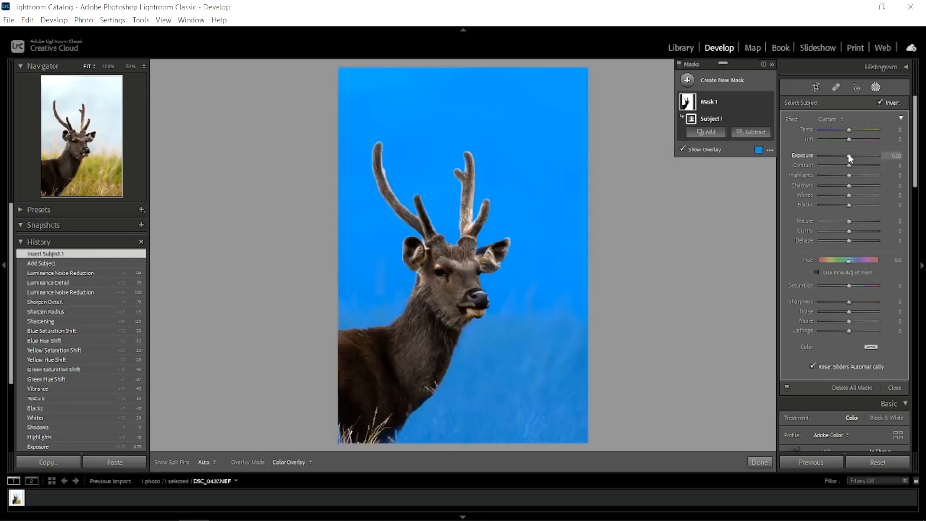
key(o)
drag(849, 154, 841, 171)
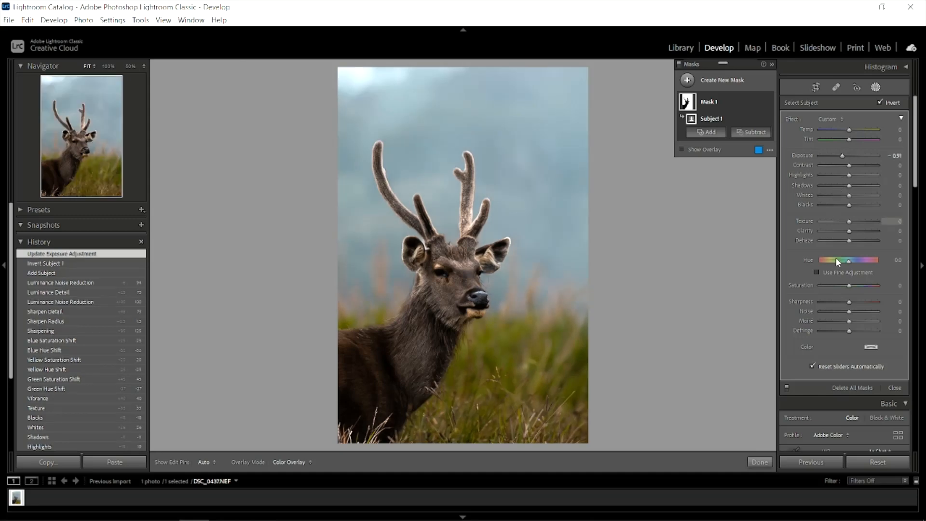
mouse_move(848, 301)
mouse_down()
mouse_move(823, 312)
mouse_move(834, 312)
mouse_up()
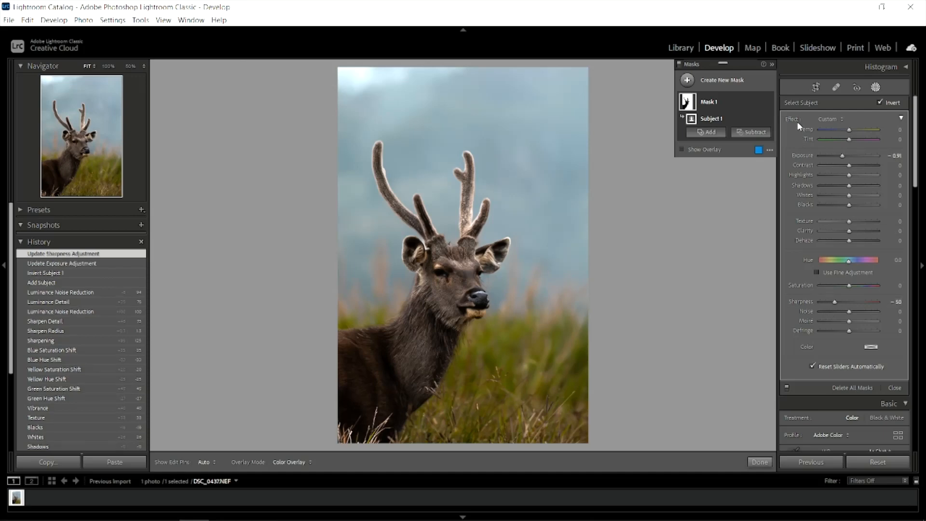
Add a linear gradient mask over the sky from the photo's top edge and set its exposure to 1.71
click(687, 80)
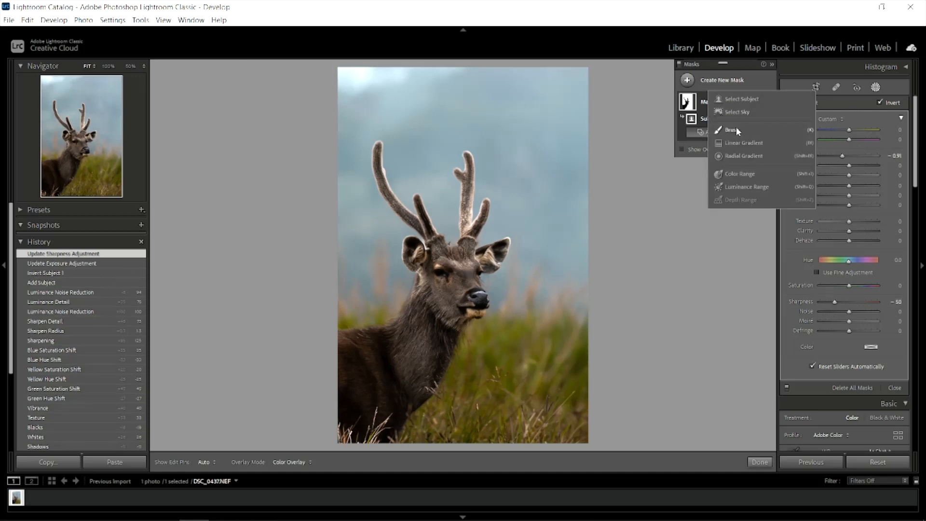
click(718, 144)
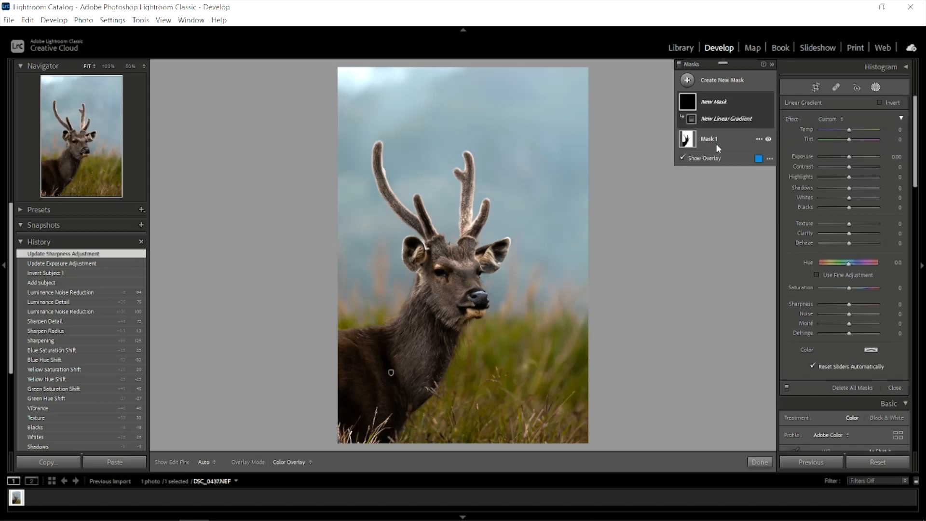
drag(453, 84, 458, 237)
drag(458, 162, 453, 151)
drag(850, 159, 861, 165)
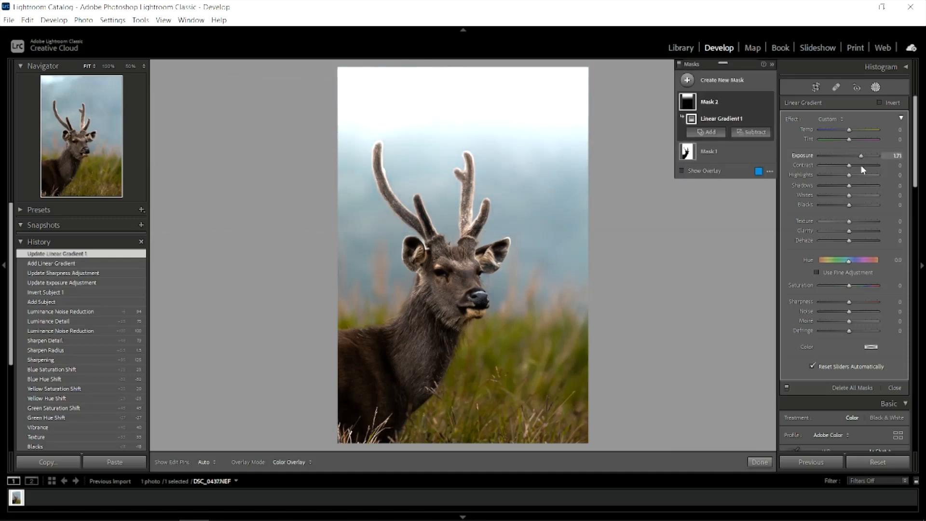
Reposition the sky gradient and stretch its fade down to the base of the antlers
drag(453, 155, 456, 135)
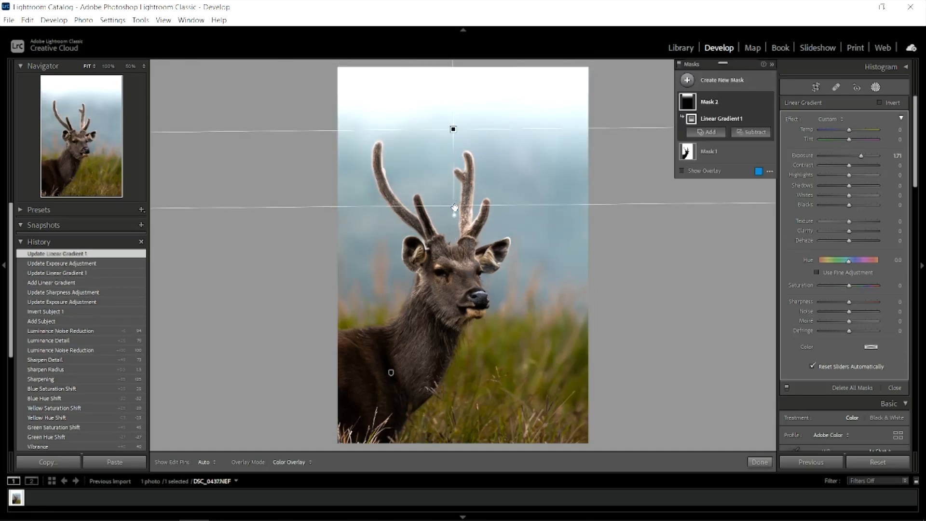
drag(455, 207, 457, 233)
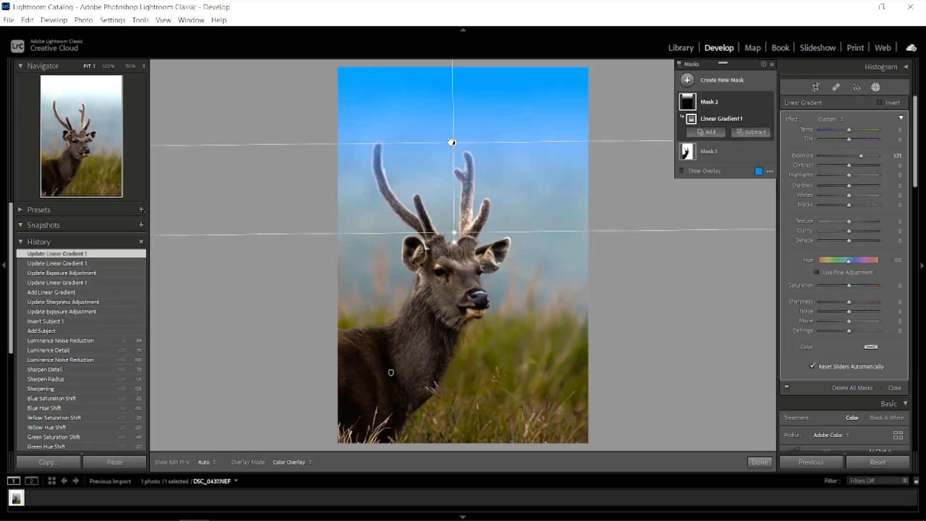
drag(453, 142, 451, 144)
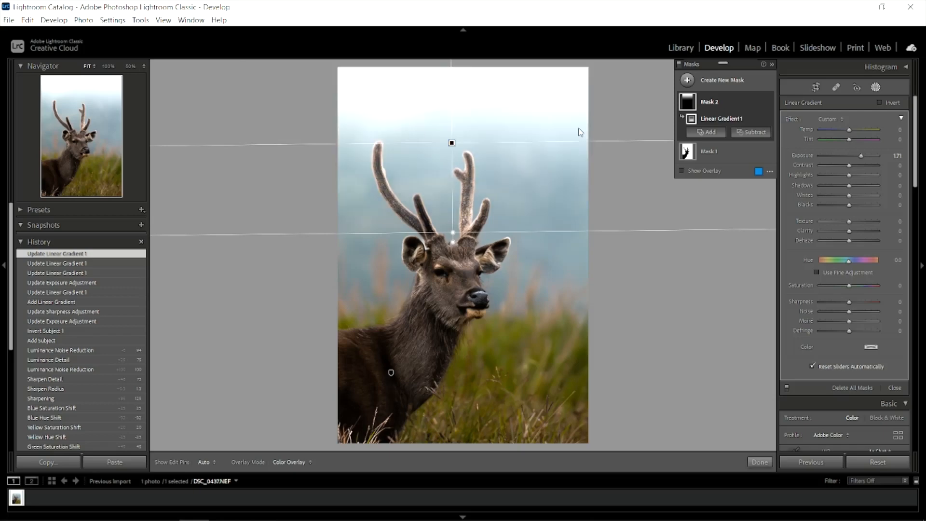
Add a linear gradient mask rising from the photo's bottom edge over the grass and set its exposure to -1.92
click(688, 80)
click(718, 145)
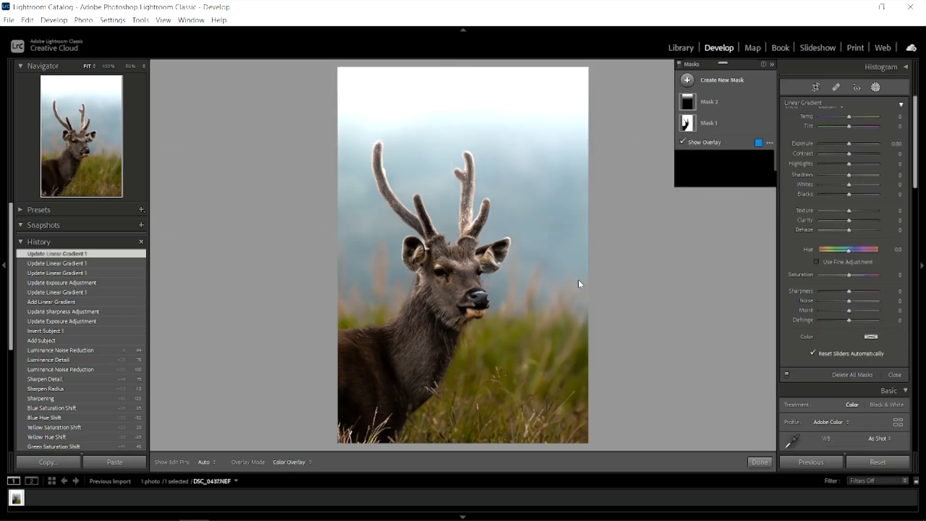
drag(461, 417, 461, 303)
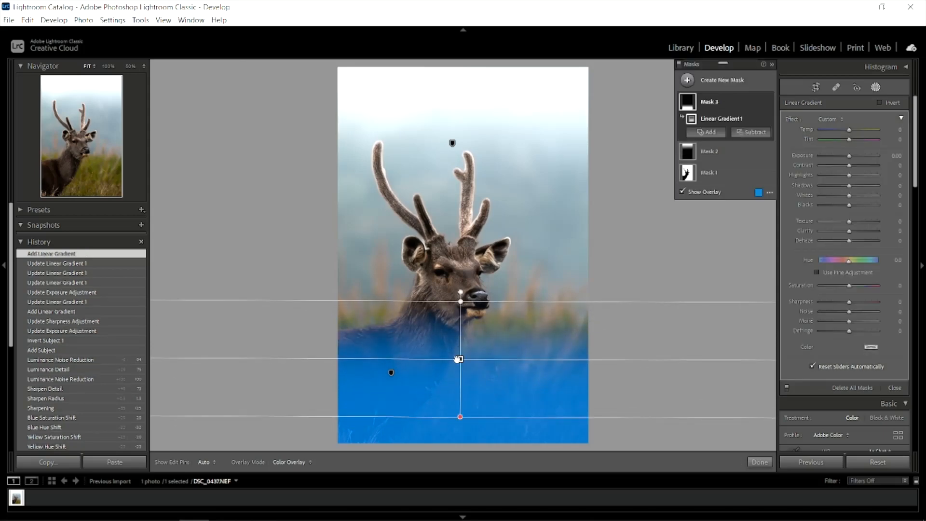
drag(458, 359, 450, 407)
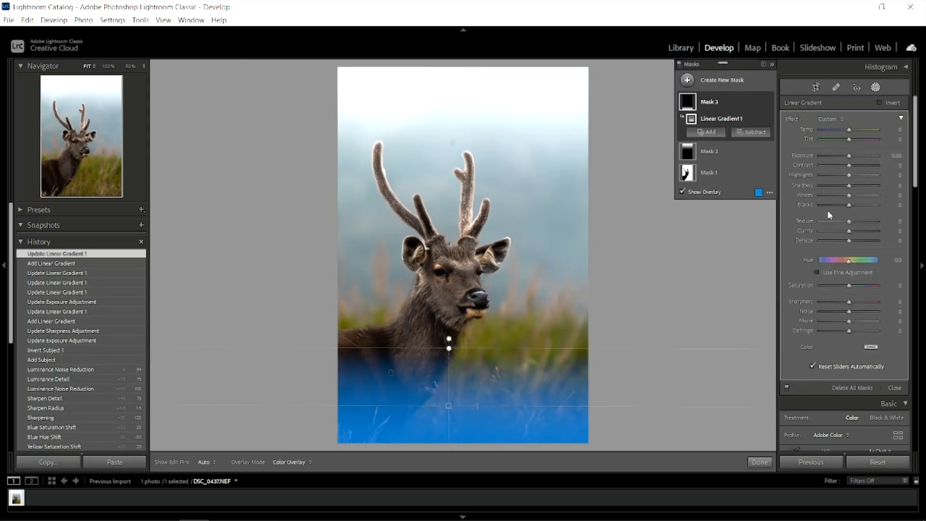
drag(850, 156, 835, 169)
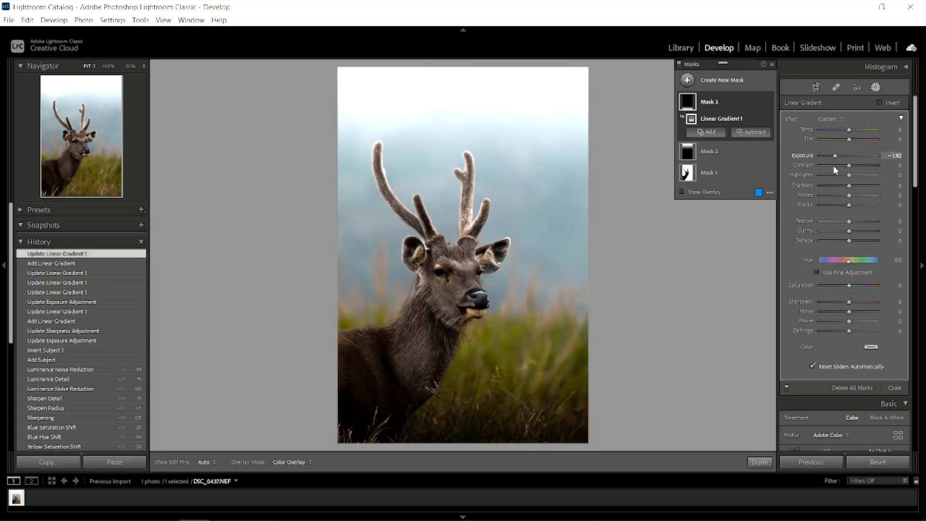
drag(836, 169, 836, 170)
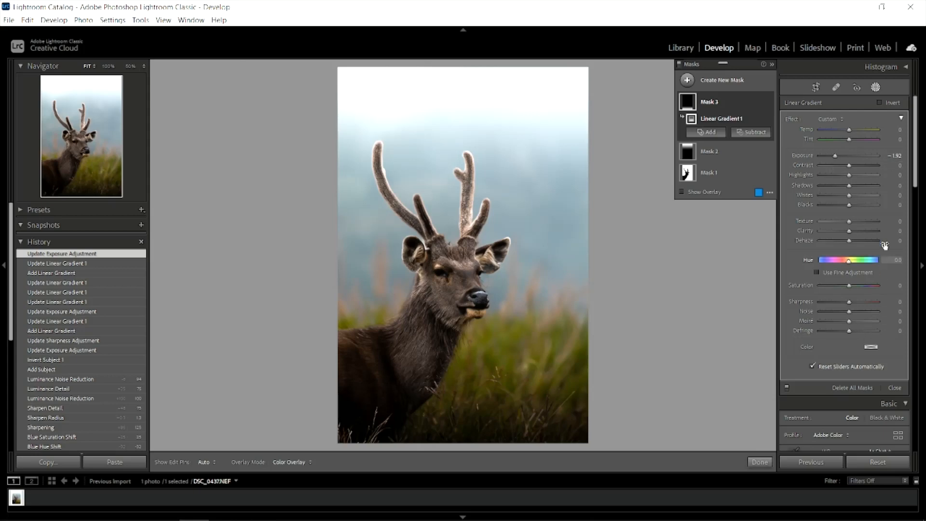
Leave masking and cool the photo's white balance to a temperature of 5246
click(875, 87)
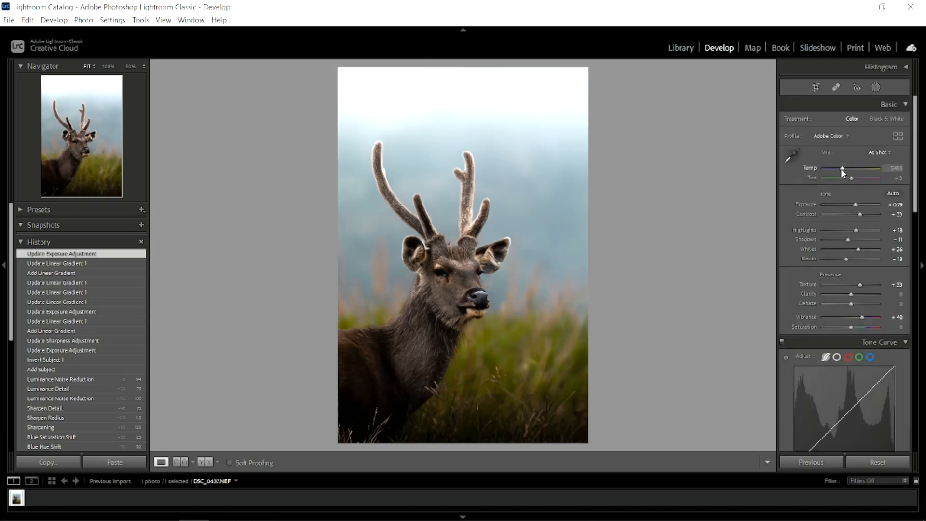
drag(841, 169, 841, 176)
drag(841, 176, 841, 177)
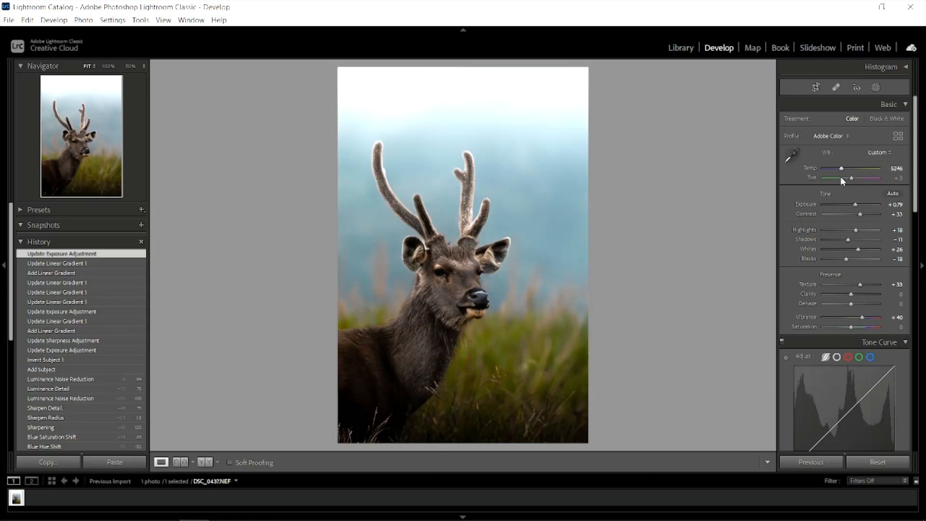
click(876, 87)
click(724, 80)
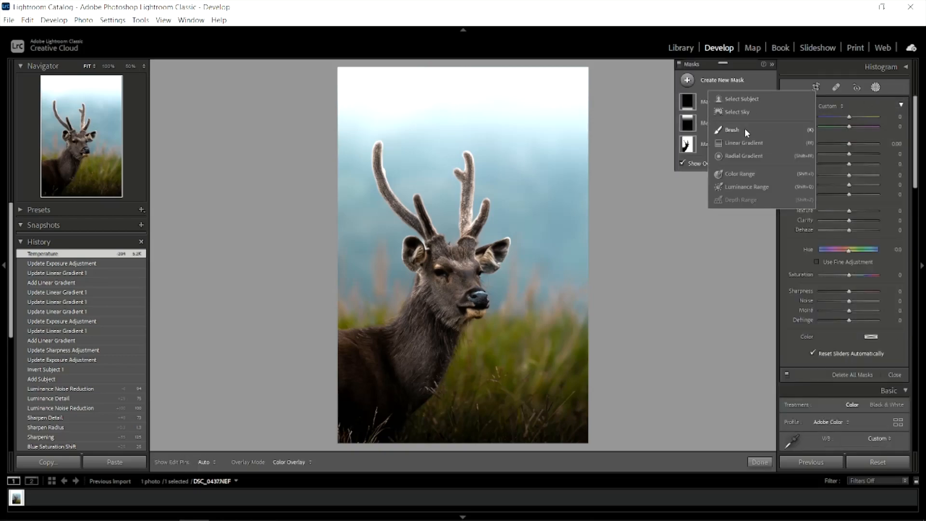
click(760, 462)
click(457, 281)
drag(457, 281, 572, 86)
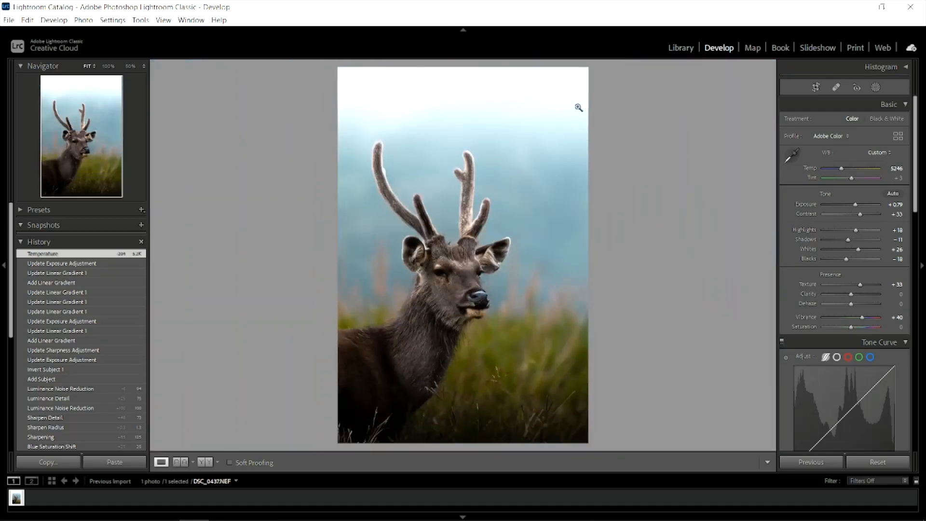
Add a brush mask down the front of the deer's neck and set its exposure to -0.44
click(876, 88)
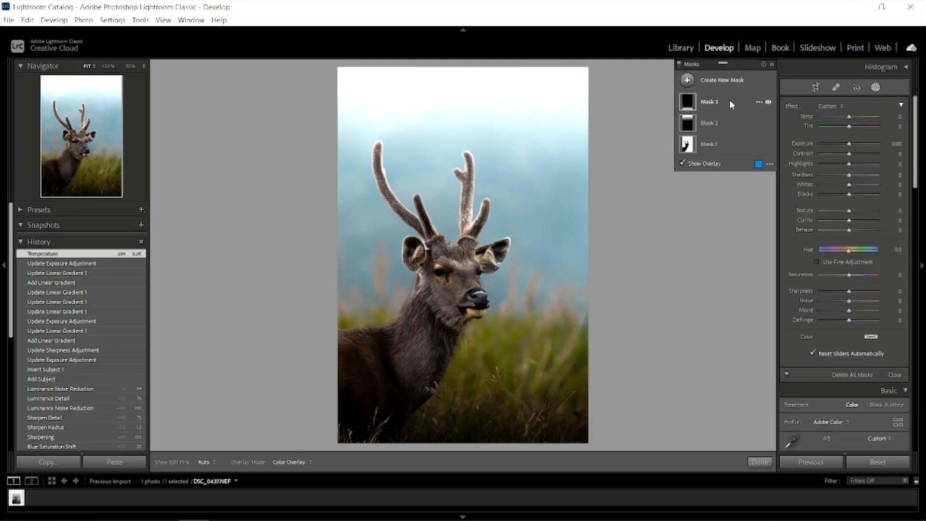
click(719, 80)
click(719, 131)
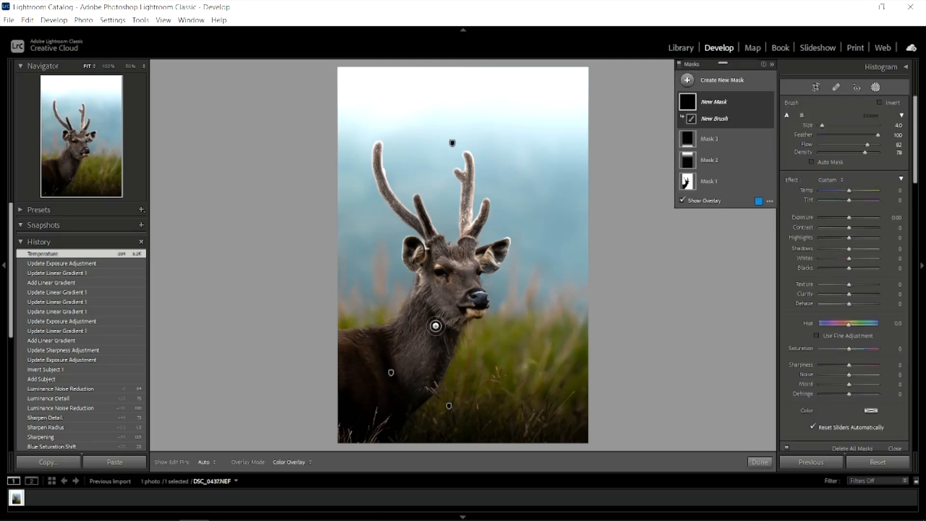
key(h)
mouse_move(435, 324)
mouse_down()
mouse_move(441, 359)
mouse_move(454, 336)
mouse_move(420, 393)
mouse_up()
drag(455, 331, 424, 391)
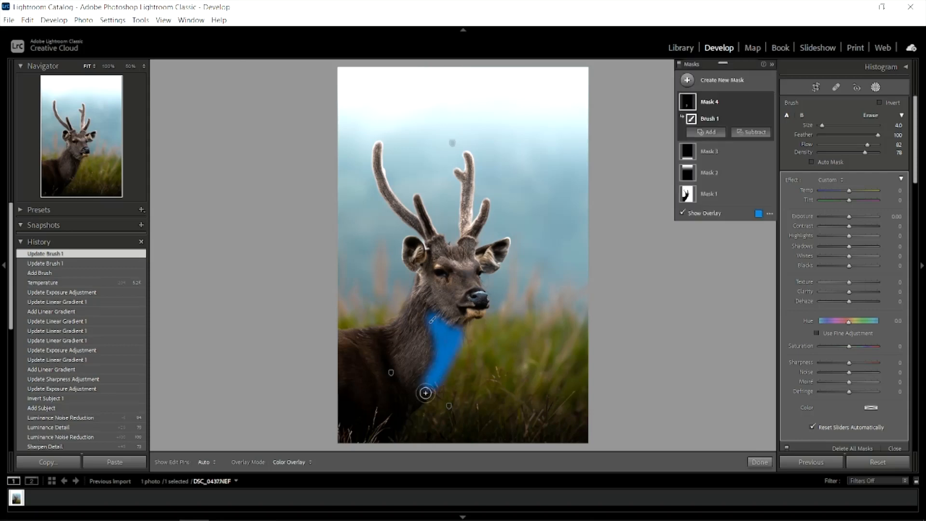
mouse_move(436, 324)
mouse_down()
mouse_move(419, 299)
mouse_move(422, 383)
mouse_up()
key(o)
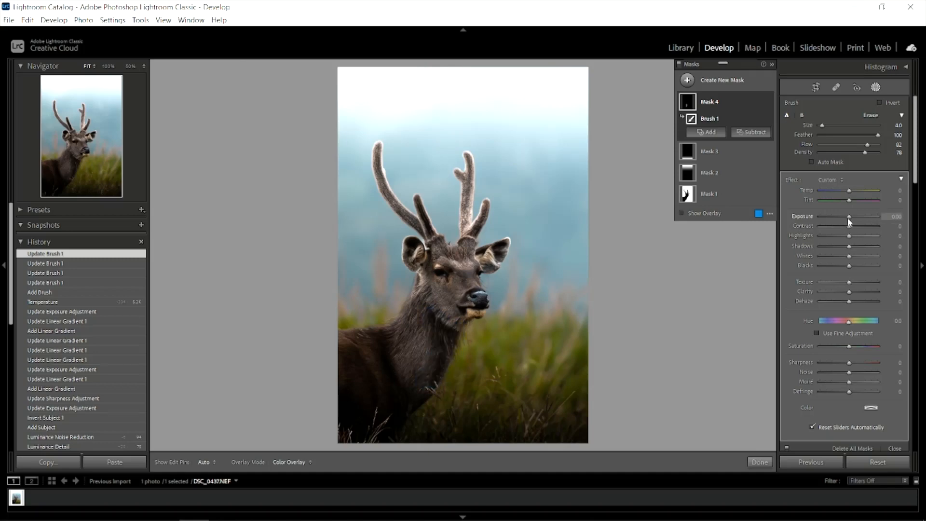
drag(847, 217, 845, 223)
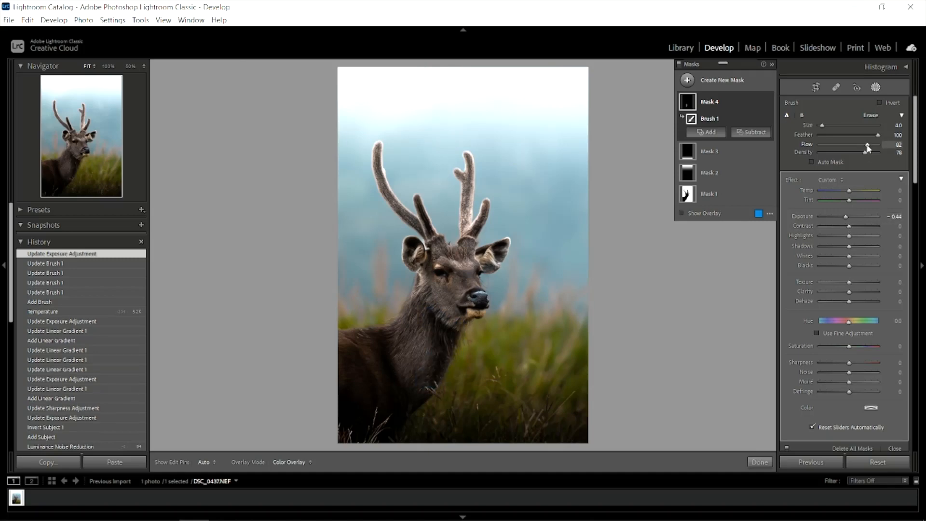
Set the brush flow to 54 and density to 64, and paint more of the deer's neck and chest into the mask
drag(853, 147, 850, 149)
click(856, 152)
key(h)
mouse_move(399, 342)
mouse_down()
mouse_move(393, 335)
mouse_move(397, 370)
mouse_up()
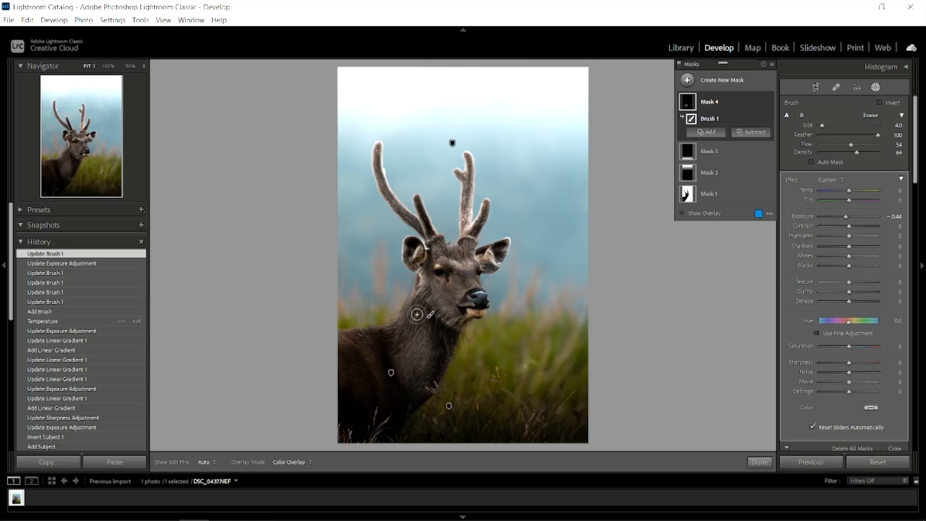
mouse_move(416, 314)
mouse_down()
mouse_move(405, 335)
mouse_move(425, 294)
mouse_move(432, 325)
mouse_move(420, 284)
mouse_move(420, 367)
mouse_move(422, 329)
mouse_move(434, 352)
mouse_up()
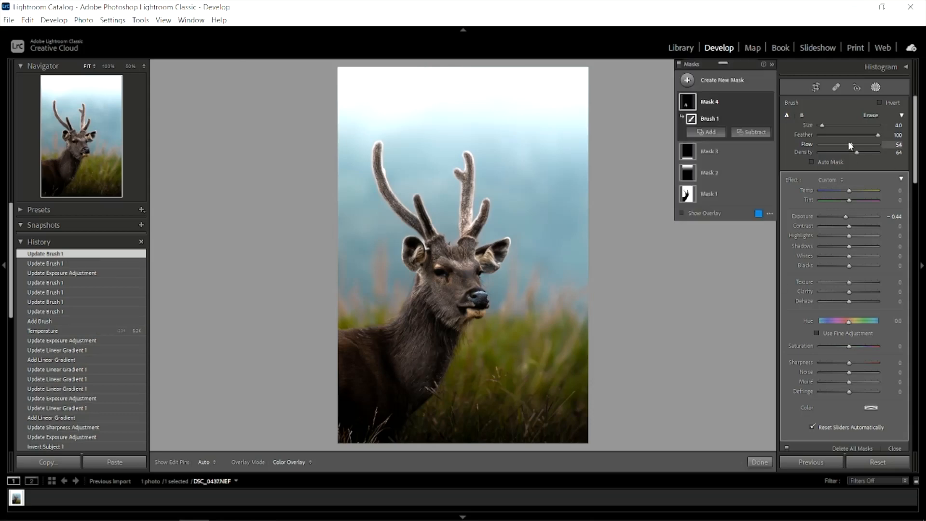
Extend the neck mask with brush flow 67, then flow 80 and density 82, fine-tune its exposure and leave masking
drag(858, 152, 859, 152)
mouse_move(415, 333)
mouse_down()
mouse_move(429, 352)
mouse_move(415, 333)
mouse_move(428, 341)
mouse_move(414, 339)
mouse_move(426, 361)
mouse_move(408, 392)
mouse_move(424, 335)
mouse_move(416, 392)
mouse_up()
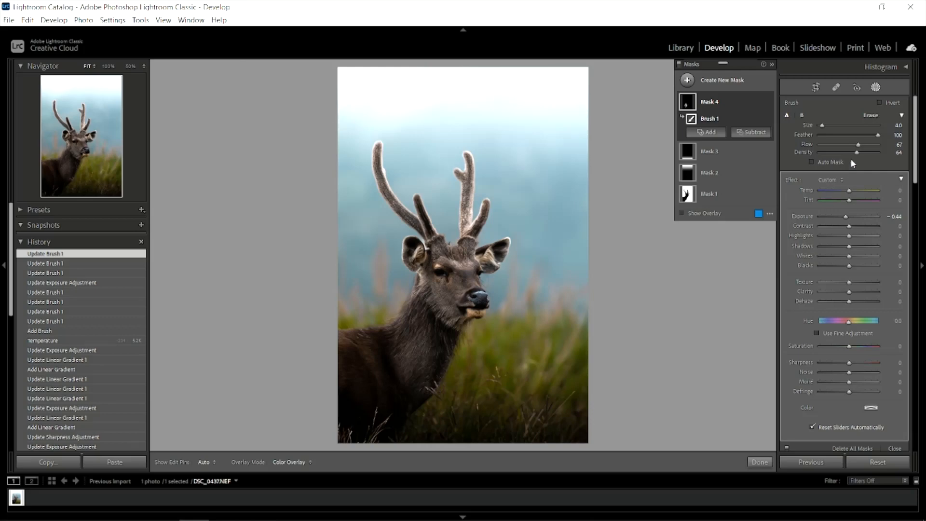
drag(857, 144, 868, 159)
mouse_move(415, 333)
mouse_down()
mouse_move(424, 328)
mouse_move(415, 347)
mouse_move(424, 362)
mouse_move(419, 293)
mouse_move(416, 307)
mouse_up()
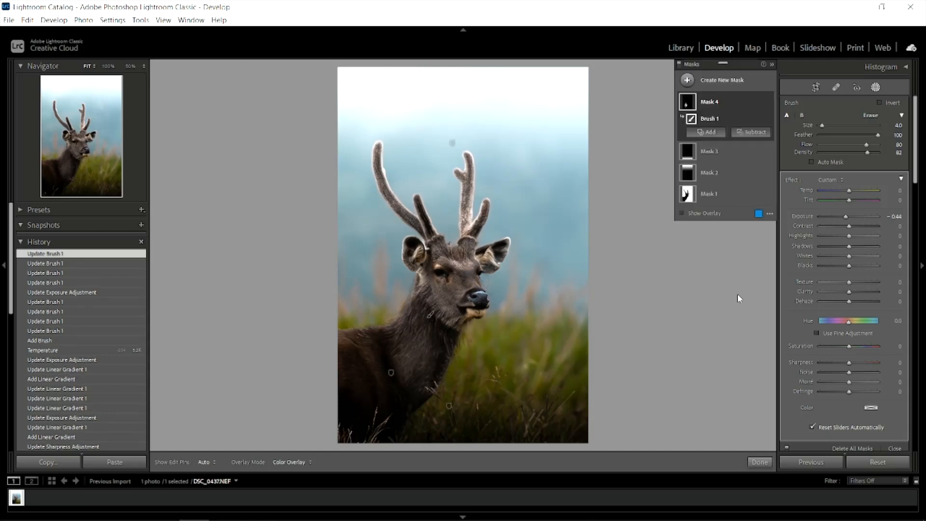
drag(844, 218, 844, 222)
click(875, 87)
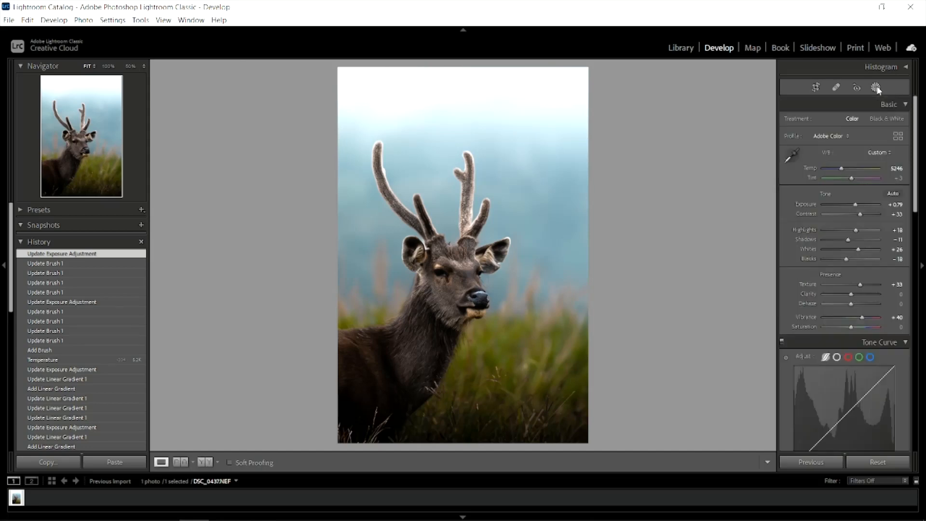
click(876, 87)
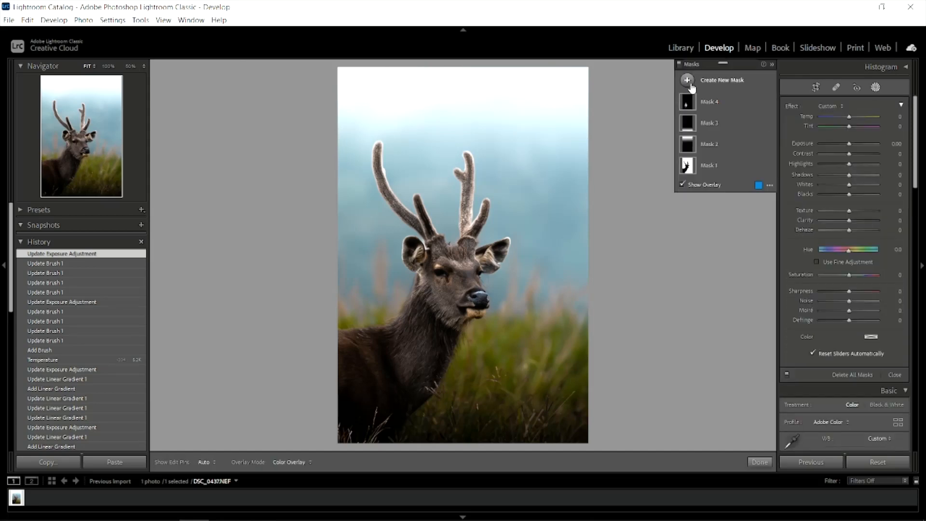
click(760, 463)
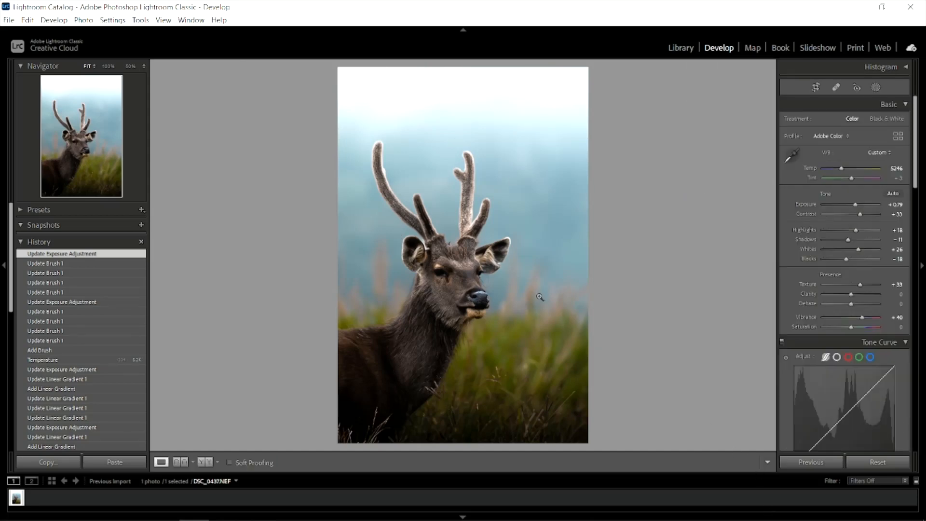
Add a brush mask with flow 87 and density 84 along both edges of the deer's long left-hand antler
click(415, 190)
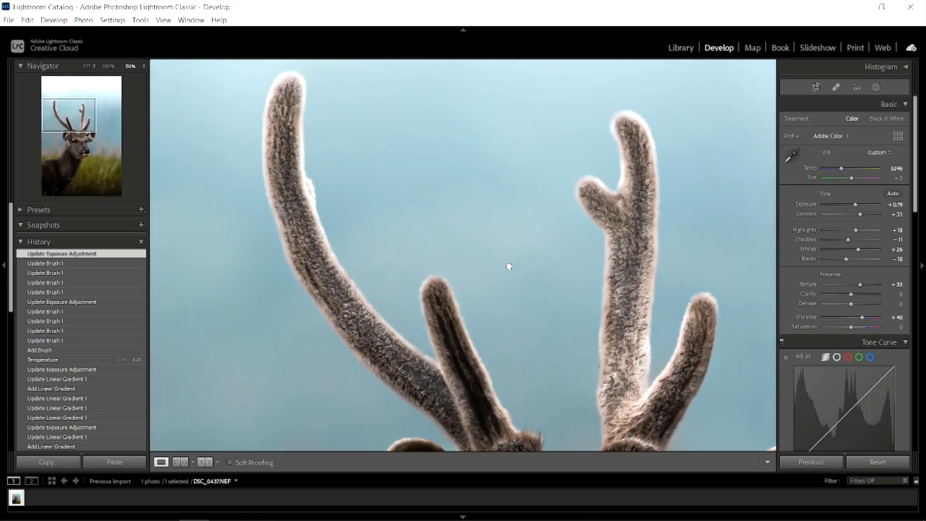
click(876, 88)
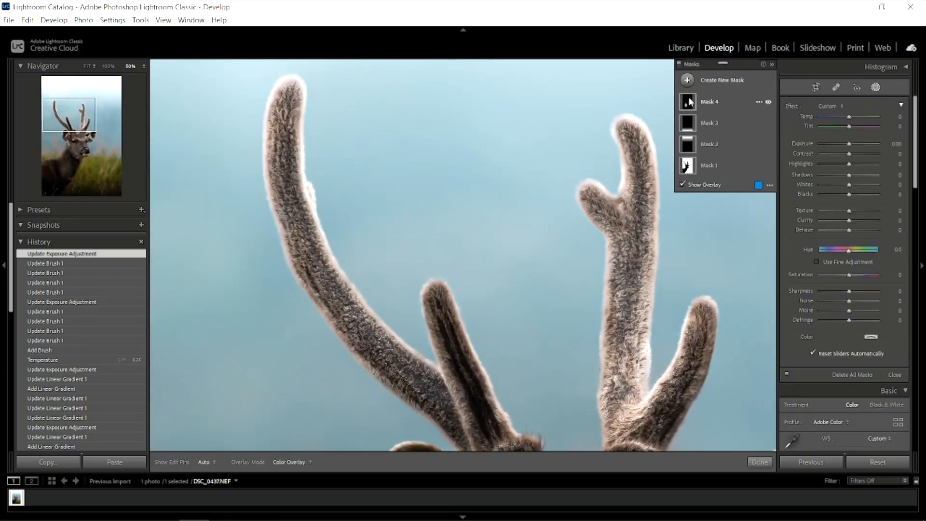
click(688, 80)
click(726, 129)
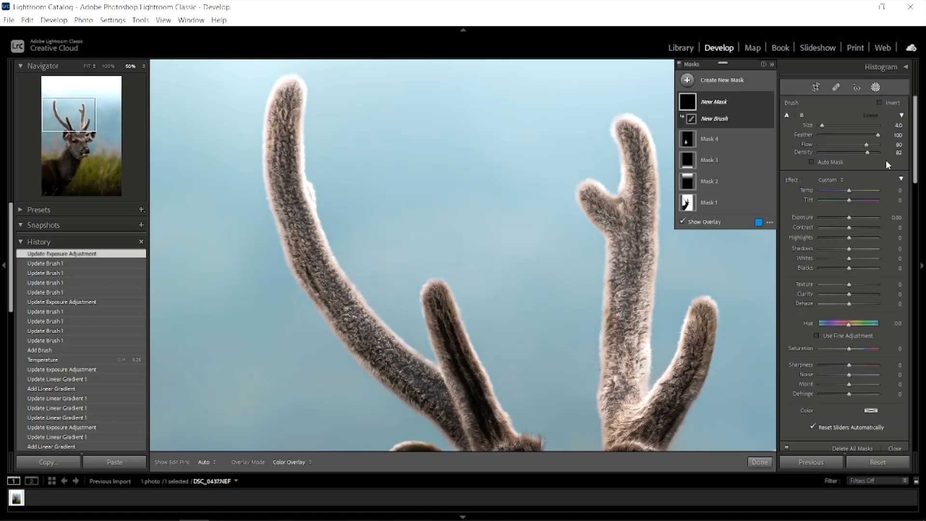
drag(866, 146, 869, 153)
key(h)
mouse_move(275, 102)
mouse_down()
mouse_move(274, 205)
mouse_move(311, 292)
mouse_move(387, 384)
mouse_move(464, 446)
mouse_up()
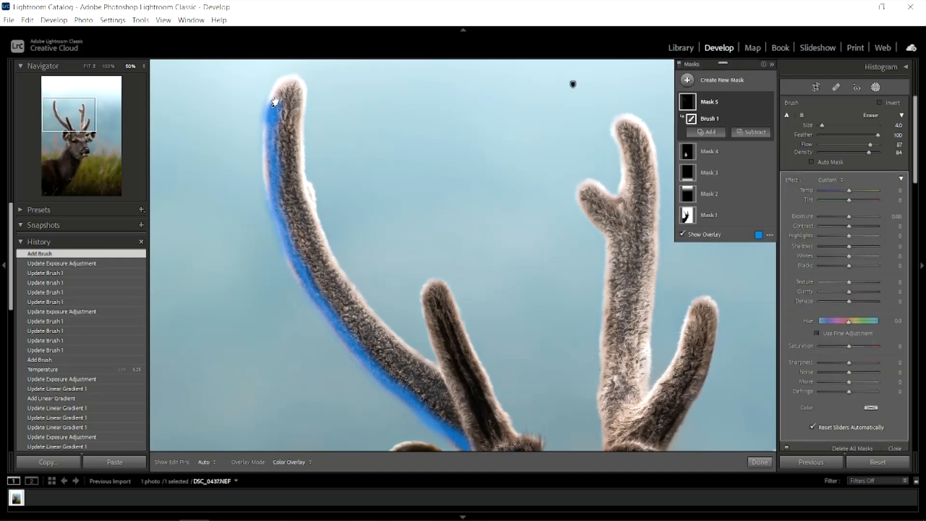
mouse_move(275, 102)
mouse_down()
mouse_move(275, 91)
mouse_move(279, 100)
mouse_move(296, 96)
mouse_move(303, 184)
mouse_move(342, 285)
mouse_move(444, 374)
mouse_up()
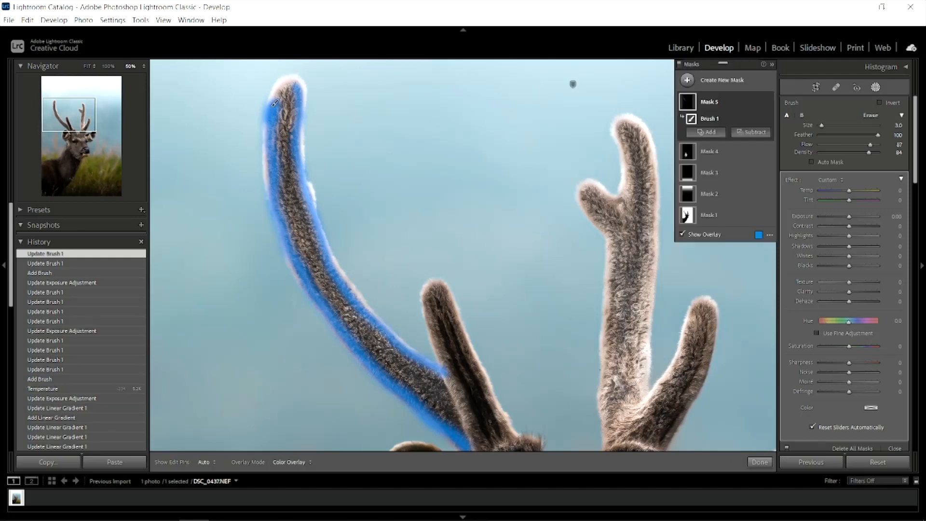
Paint the edges of the right-hand antler and its tines into the same mask, and set the mask's exposure to 0.57
mouse_move(647, 281)
mouse_down()
mouse_move(641, 367)
mouse_move(618, 430)
mouse_move(664, 388)
mouse_move(693, 332)
mouse_up()
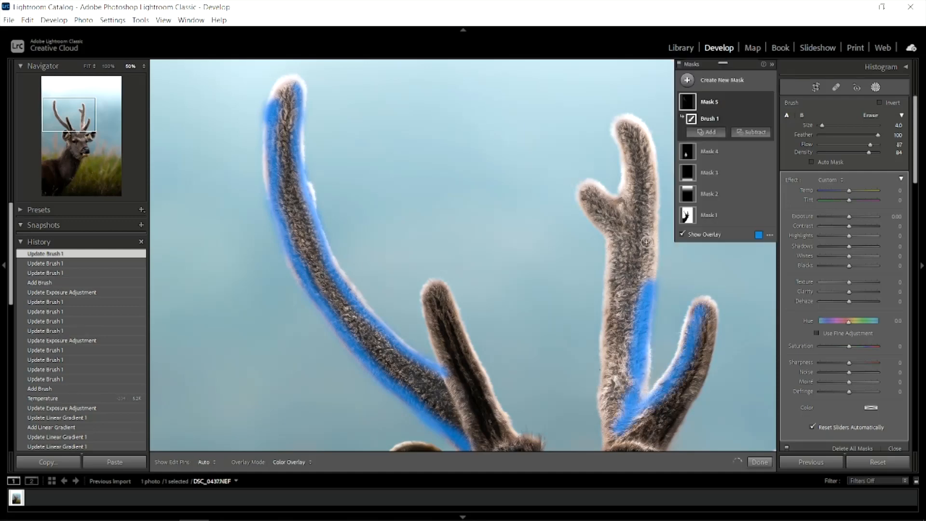
mouse_move(649, 228)
mouse_down()
mouse_move(647, 281)
mouse_move(651, 240)
mouse_up()
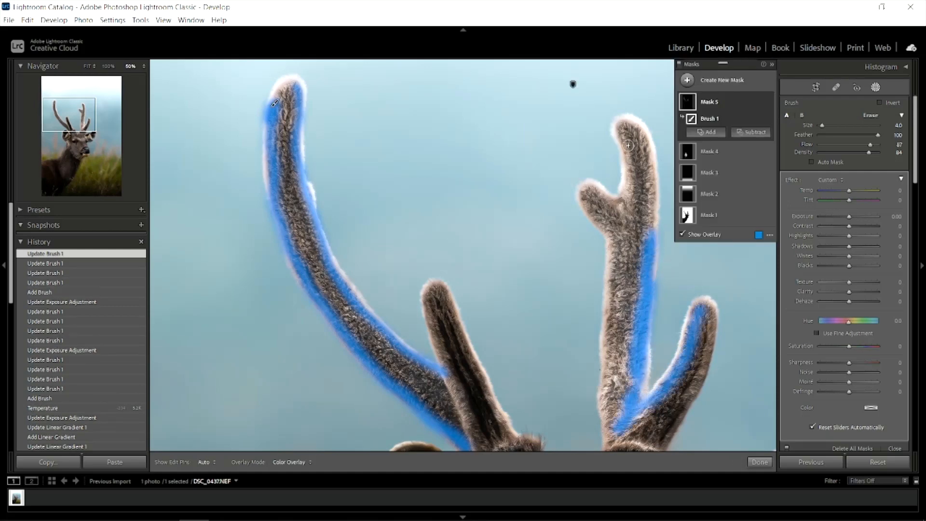
mouse_move(622, 138)
mouse_down()
mouse_move(622, 181)
mouse_move(610, 196)
mouse_up()
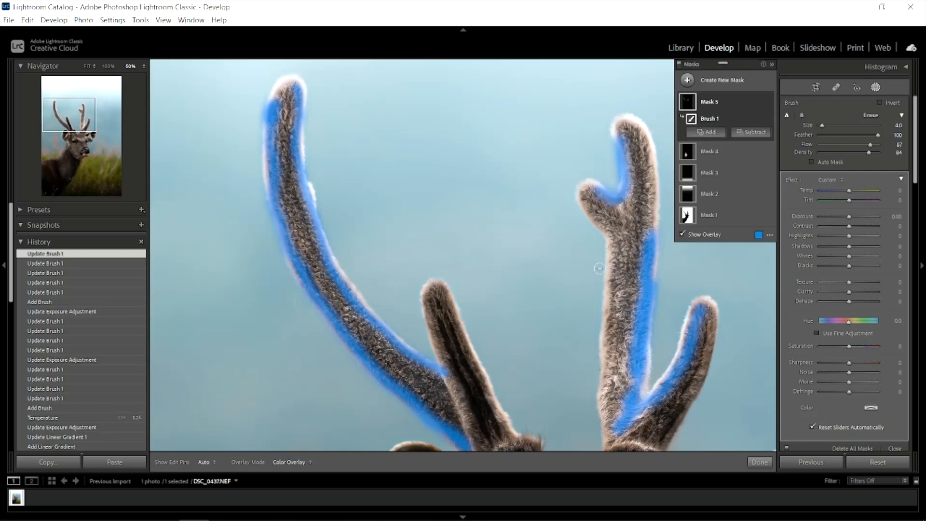
drag(612, 244, 609, 446)
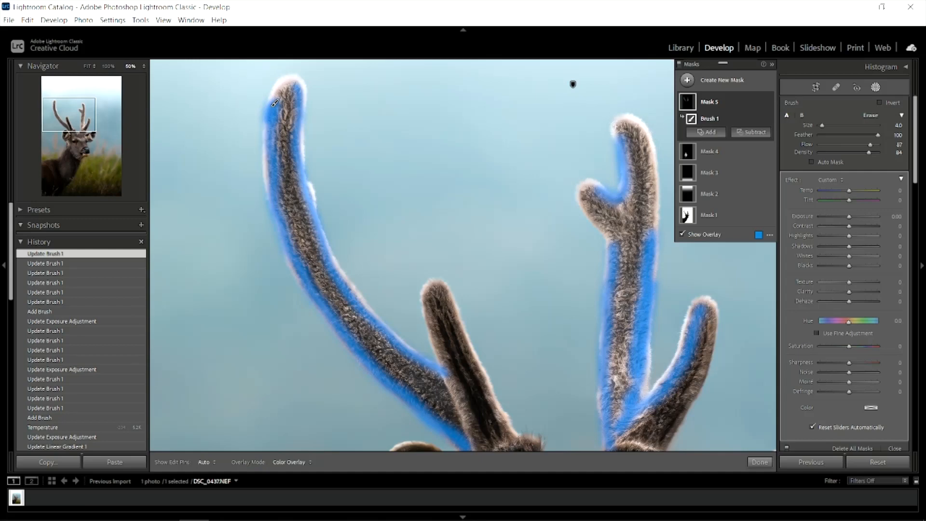
mouse_move(617, 137)
mouse_down()
mouse_move(645, 133)
mouse_move(654, 183)
mouse_up()
drag(653, 217, 651, 244)
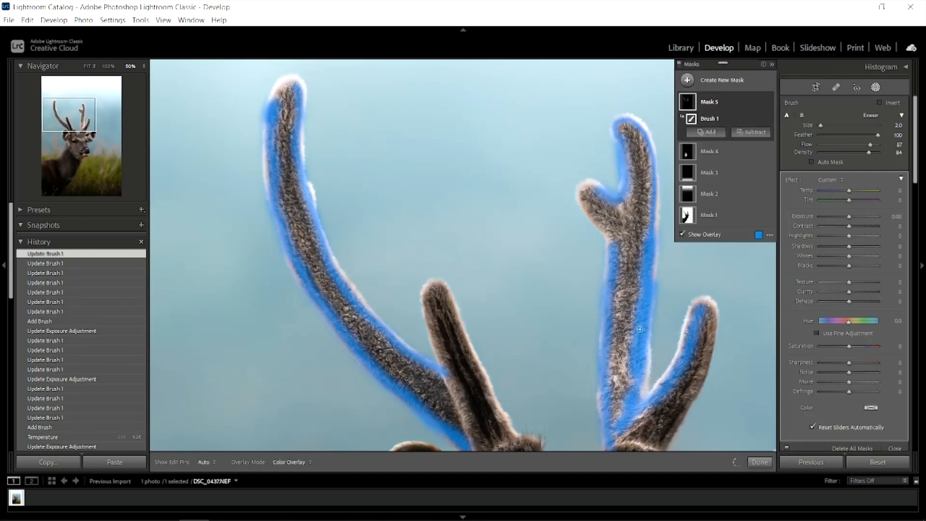
drag(850, 218, 856, 223)
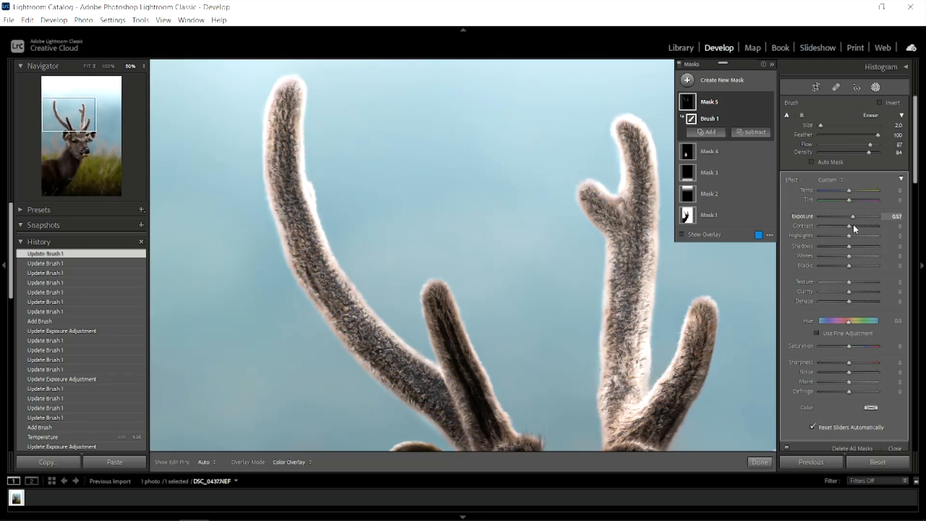
click(759, 463)
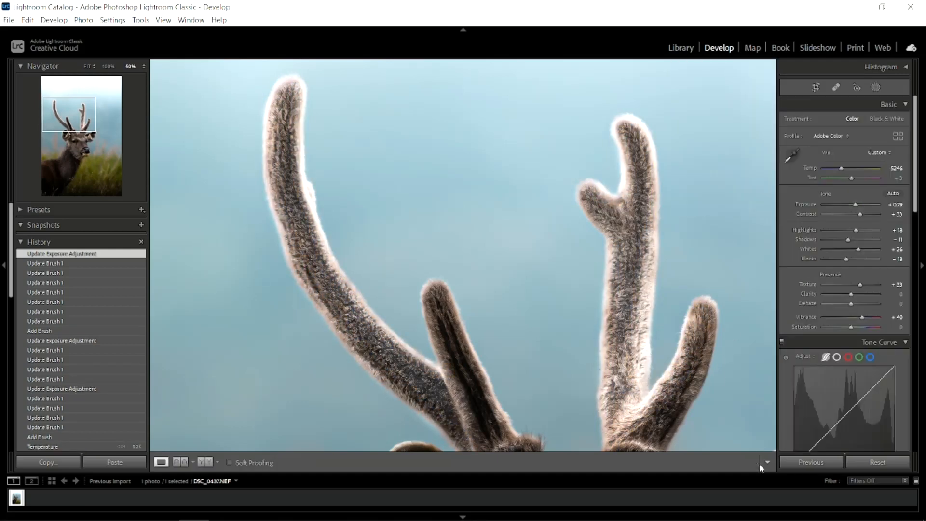
Reopen the antler-edge mask and set its exposure to 0.30 and contrast to 45
click(677, 384)
click(875, 88)
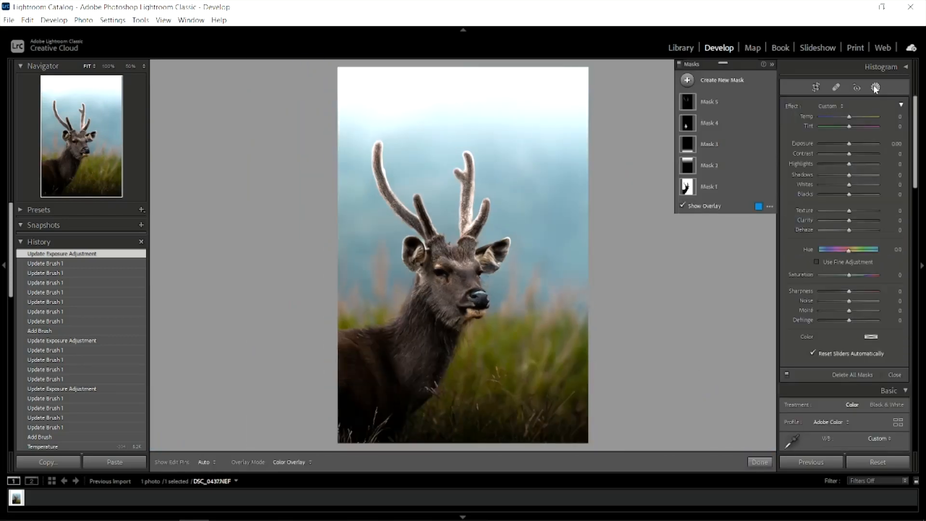
click(693, 99)
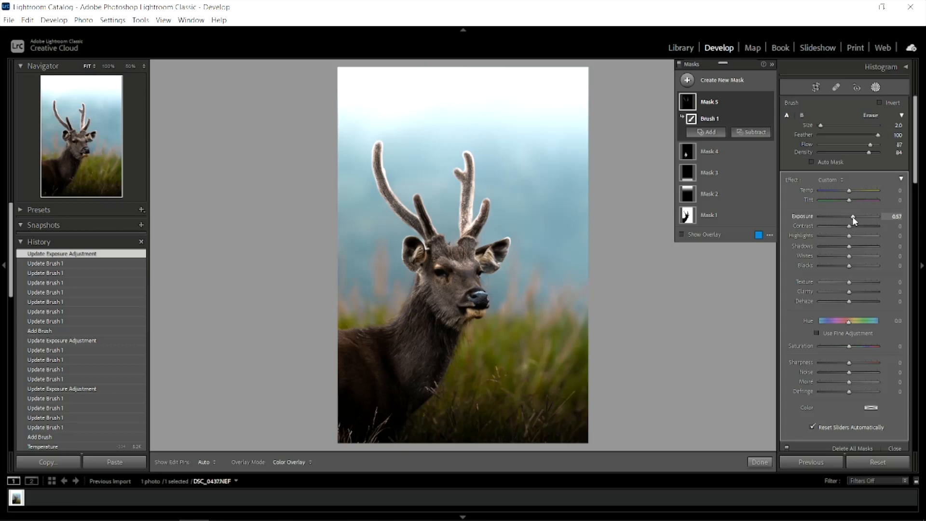
drag(852, 217, 851, 221)
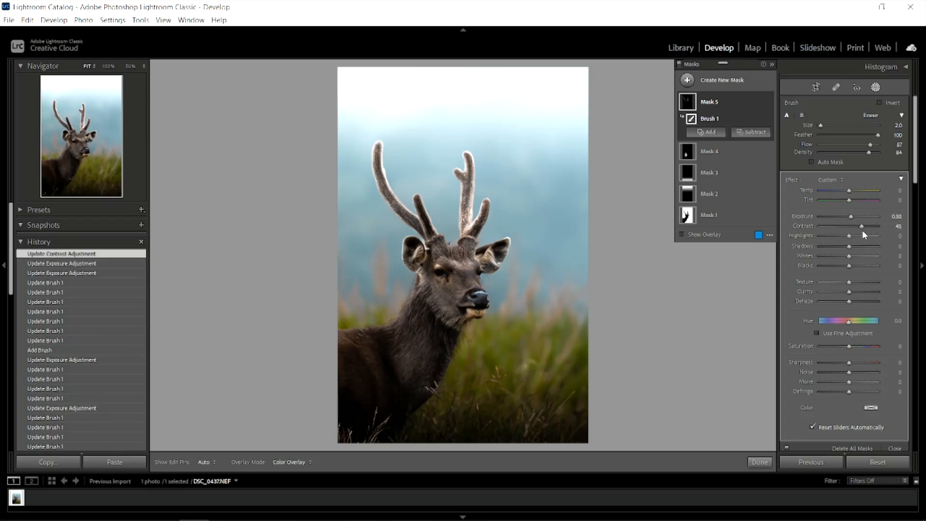
Add another brush mask and paint along the inner centres of both antlers and their tines
click(688, 80)
click(731, 118)
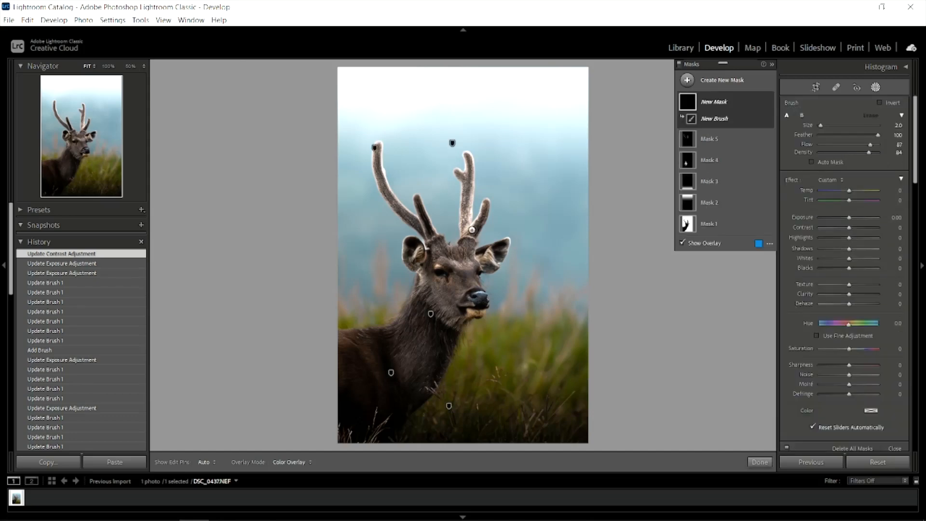
drag(466, 186, 464, 225)
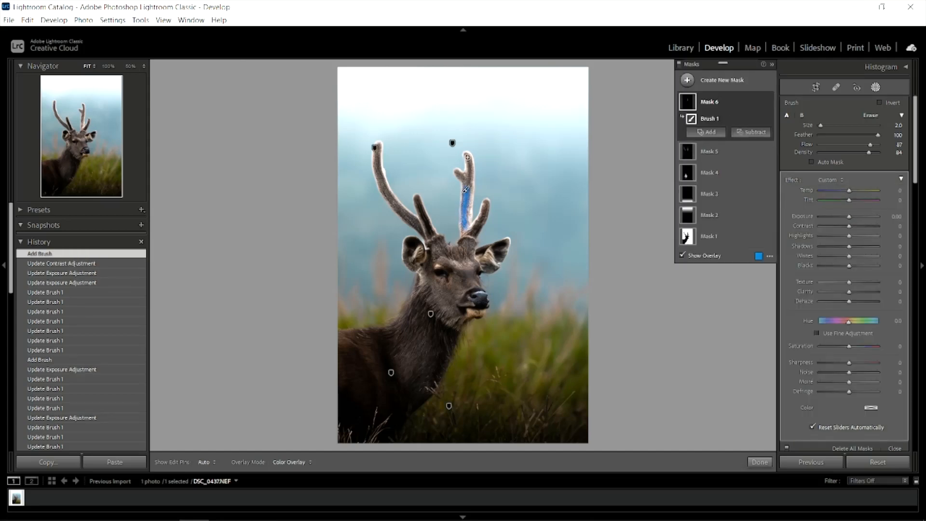
drag(468, 155, 466, 189)
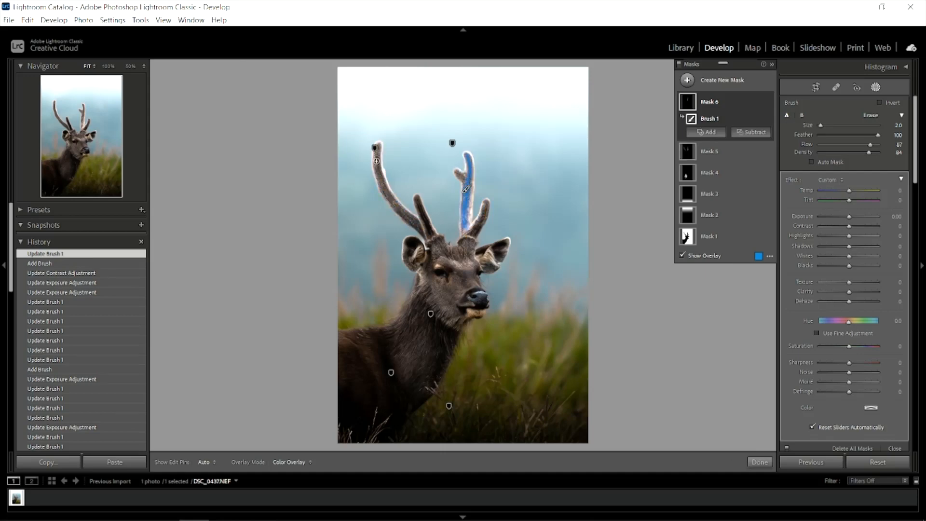
drag(378, 166, 381, 180)
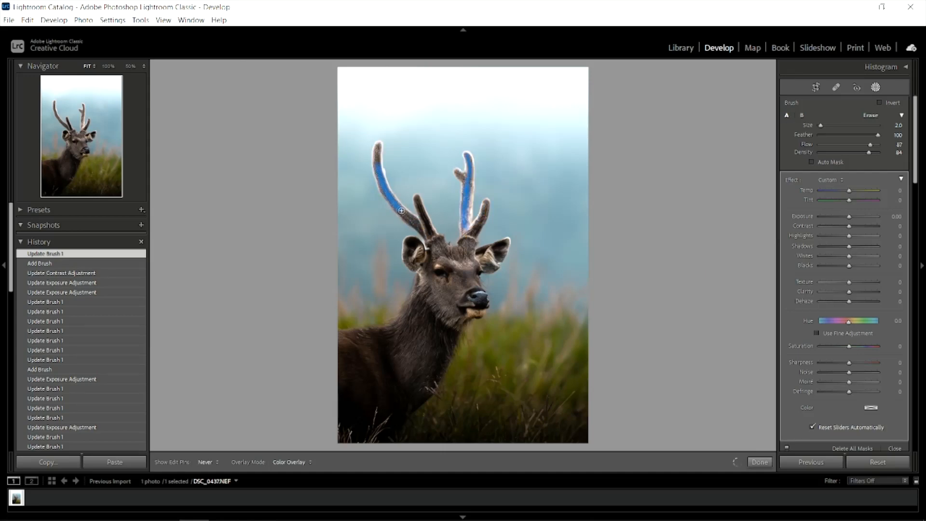
drag(415, 222, 428, 235)
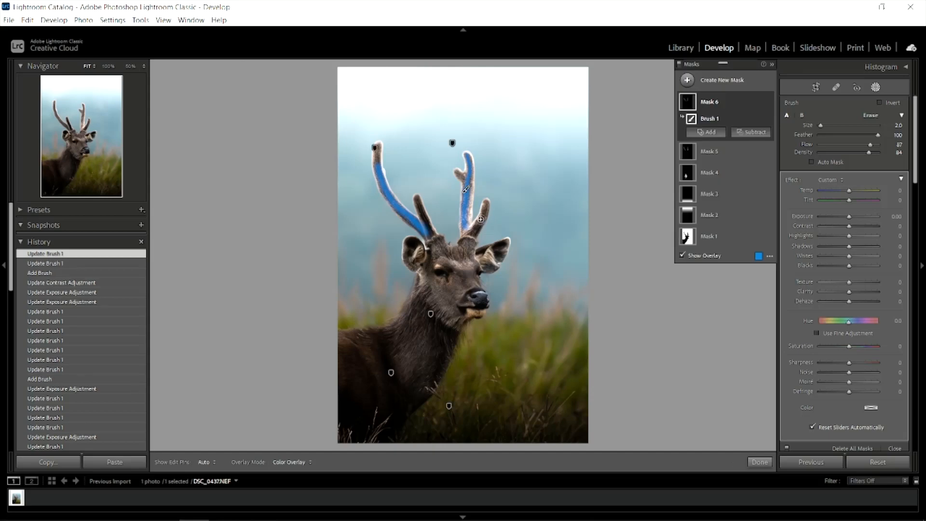
mouse_move(465, 189)
mouse_down()
mouse_move(483, 215)
mouse_move(475, 230)
mouse_up()
Hide the mask overlay, darken the inner antlers to an exposure of -1.04 and leave masking
key(o)
drag(847, 215, 843, 227)
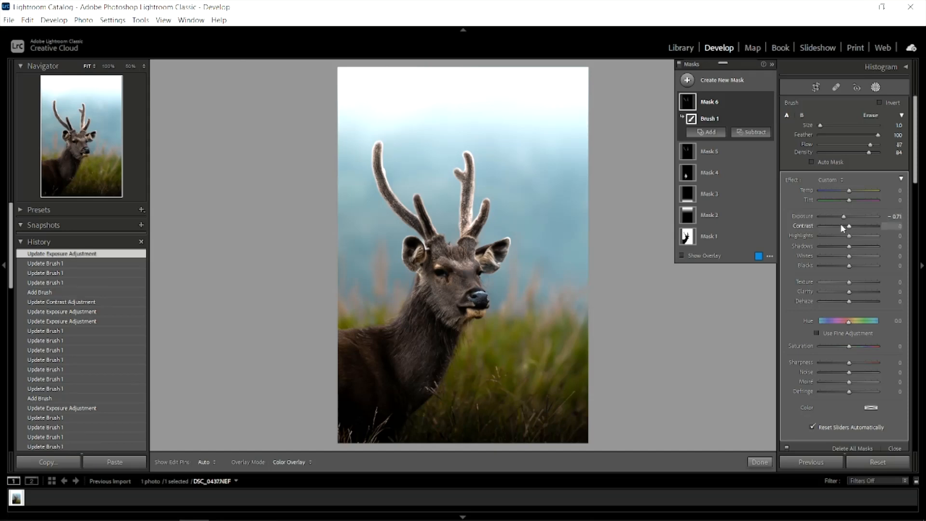
drag(841, 221, 839, 220)
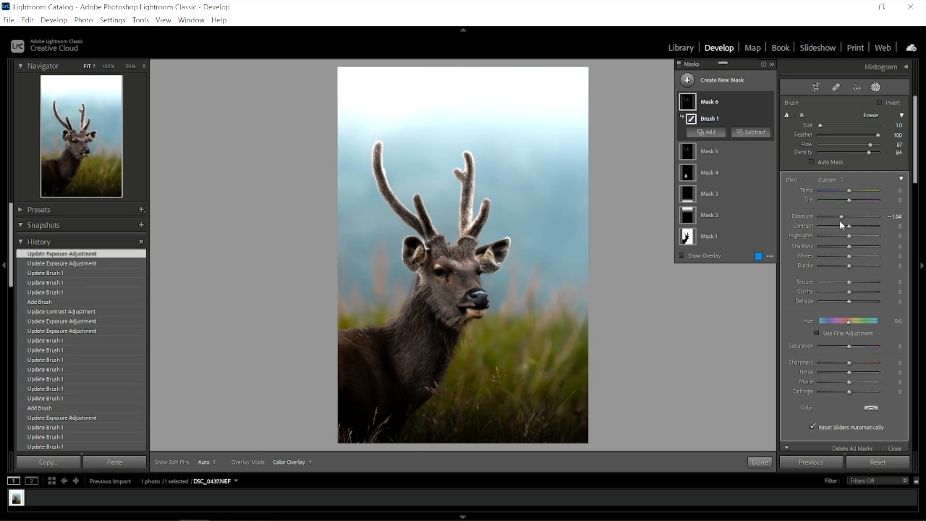
click(760, 462)
click(460, 287)
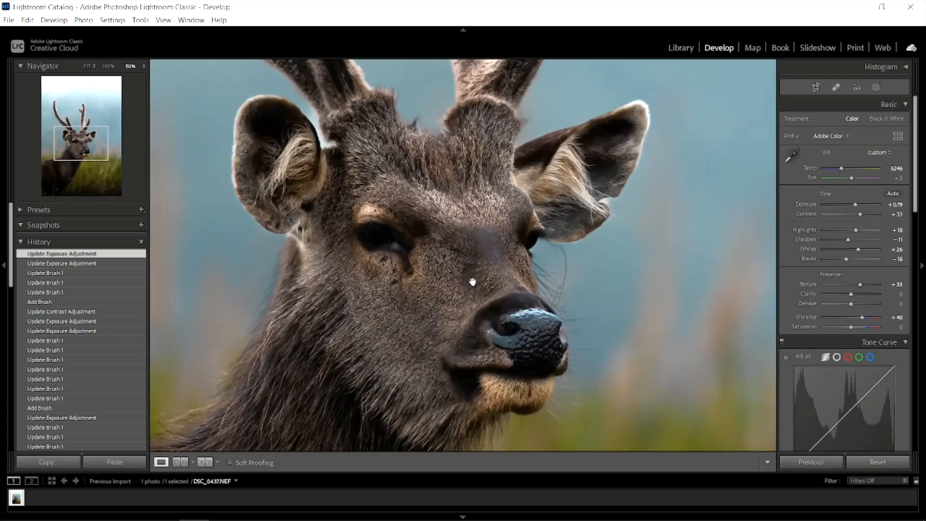
Add a brush mask at size 6, flow 78 and density 71, painting the nose bridge, inner left-hand ear, cheek beside it and area between the eyes
click(876, 87)
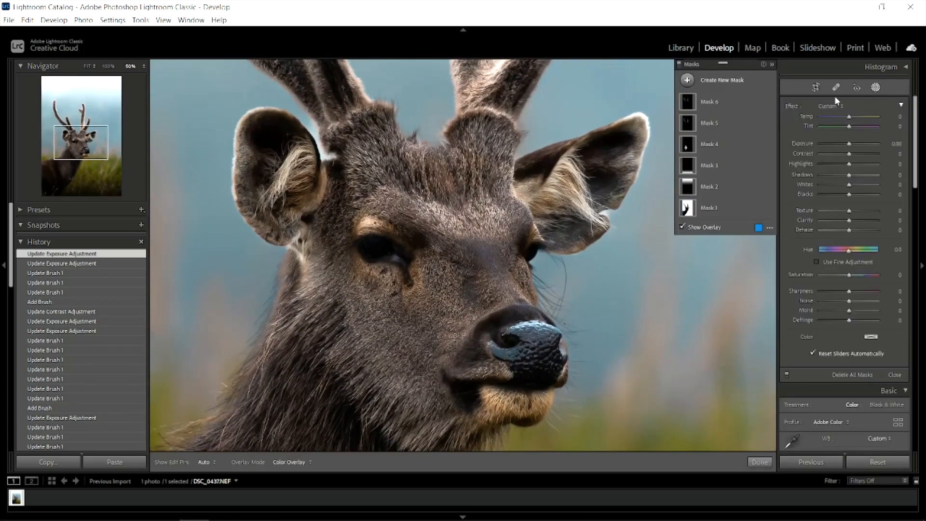
click(698, 88)
click(724, 129)
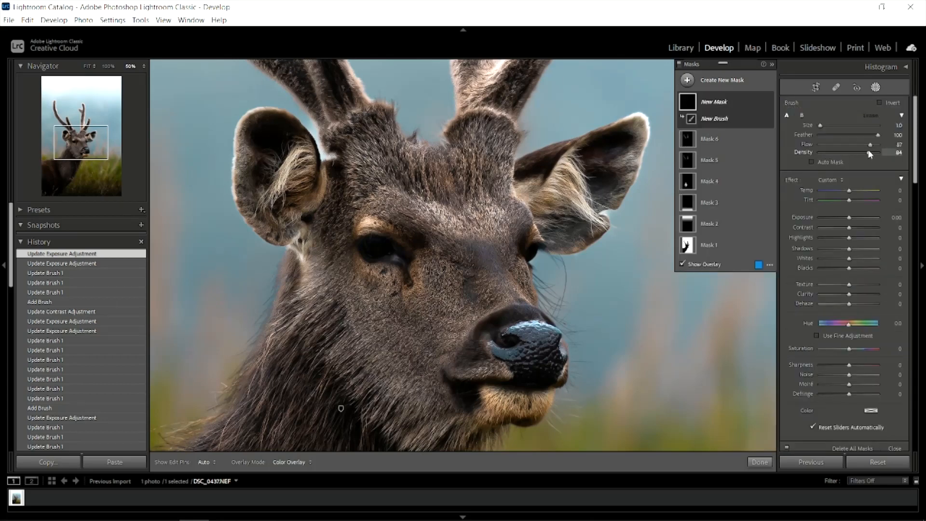
drag(870, 145, 864, 155)
scroll(489, 304, up, 4)
mouse_move(448, 280)
mouse_down()
mouse_move(451, 293)
mouse_move(460, 288)
mouse_move(444, 267)
mouse_move(440, 304)
mouse_up()
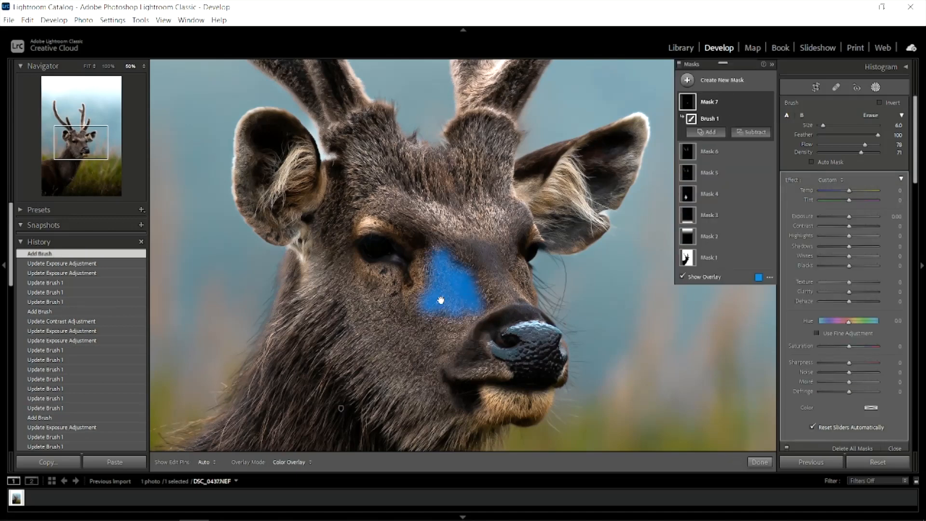
mouse_move(338, 234)
mouse_down()
mouse_move(336, 213)
mouse_move(327, 237)
mouse_move(331, 197)
mouse_move(332, 240)
mouse_move(348, 264)
mouse_move(329, 172)
mouse_move(311, 217)
mouse_up()
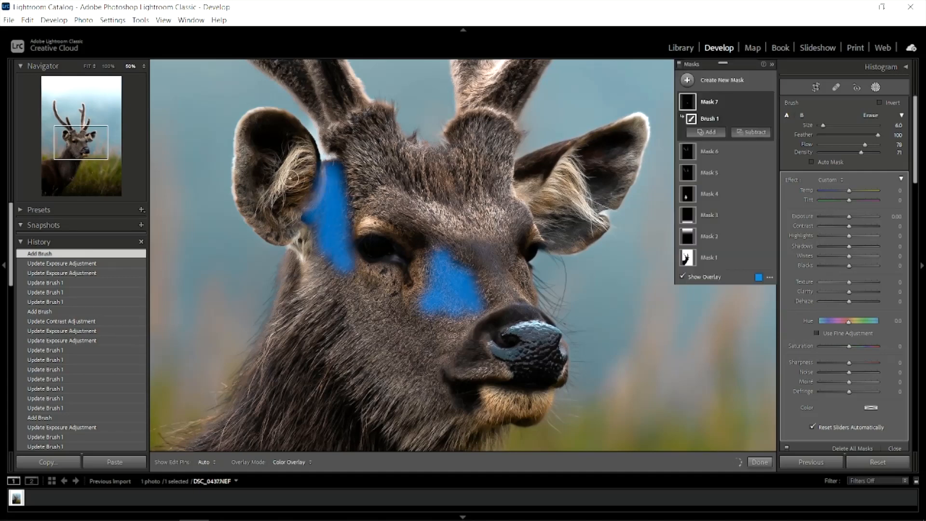
mouse_move(261, 129)
mouse_down()
mouse_move(275, 139)
mouse_move(285, 130)
mouse_move(262, 182)
mouse_move(270, 205)
mouse_up()
mouse_move(507, 238)
mouse_down()
mouse_move(468, 248)
mouse_move(496, 251)
mouse_move(466, 263)
mouse_move(496, 258)
mouse_move(516, 227)
mouse_move(513, 290)
mouse_move(479, 262)
mouse_move(456, 262)
mouse_up()
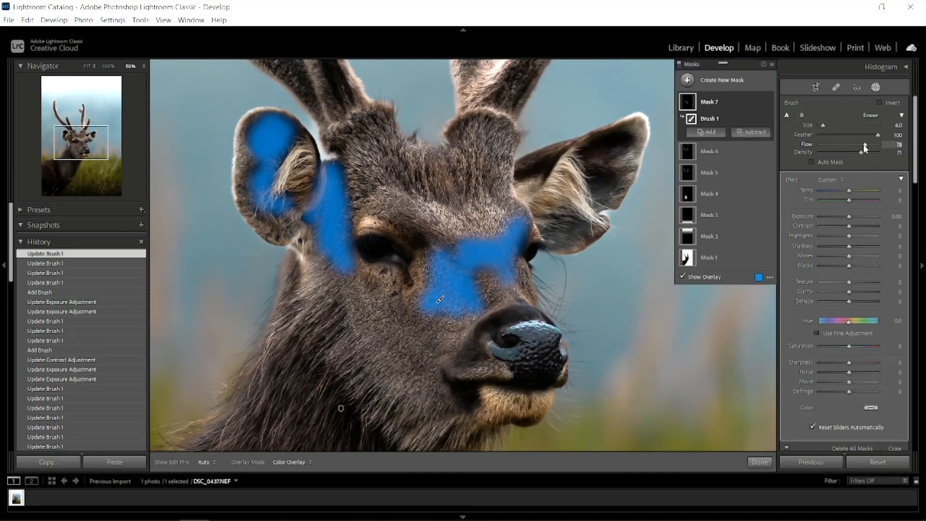
Lower the brush density to 53 and paint the inside of the right-hand ear and the forehead into the same mask
drag(862, 153, 851, 153)
mouse_move(612, 166)
mouse_down()
mouse_move(624, 141)
mouse_move(608, 135)
mouse_move(618, 170)
mouse_move(613, 185)
mouse_move(601, 175)
mouse_move(592, 183)
mouse_move(585, 162)
mouse_move(623, 131)
mouse_move(620, 168)
mouse_move(639, 133)
mouse_move(620, 173)
mouse_move(593, 160)
mouse_move(530, 166)
mouse_up()
key(h)
mouse_move(409, 187)
mouse_down()
mouse_move(460, 186)
mouse_move(399, 172)
mouse_move(460, 192)
mouse_move(387, 175)
mouse_move(471, 197)
mouse_move(479, 168)
mouse_move(415, 176)
mouse_move(497, 190)
mouse_up()
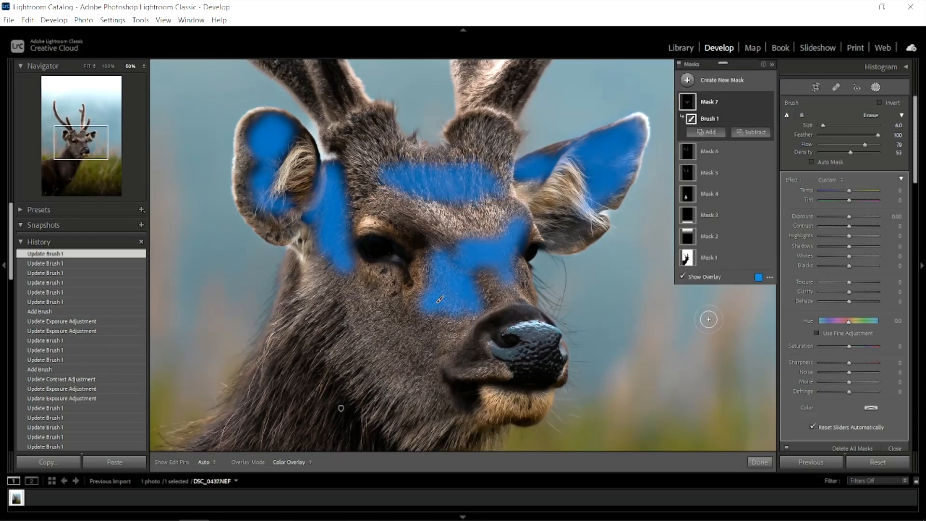
Set the face-and-ears mask's exposure to -0.84 and contrast to 3, leave masking and view the whole photo
mouse_move(849, 217)
mouse_down()
mouse_move(842, 221)
mouse_move(852, 227)
mouse_up()
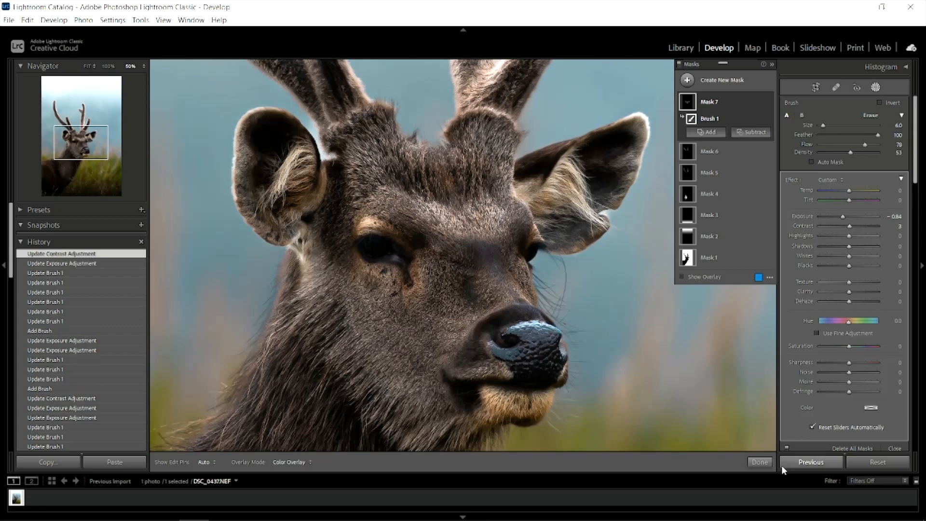
click(760, 462)
click(616, 337)
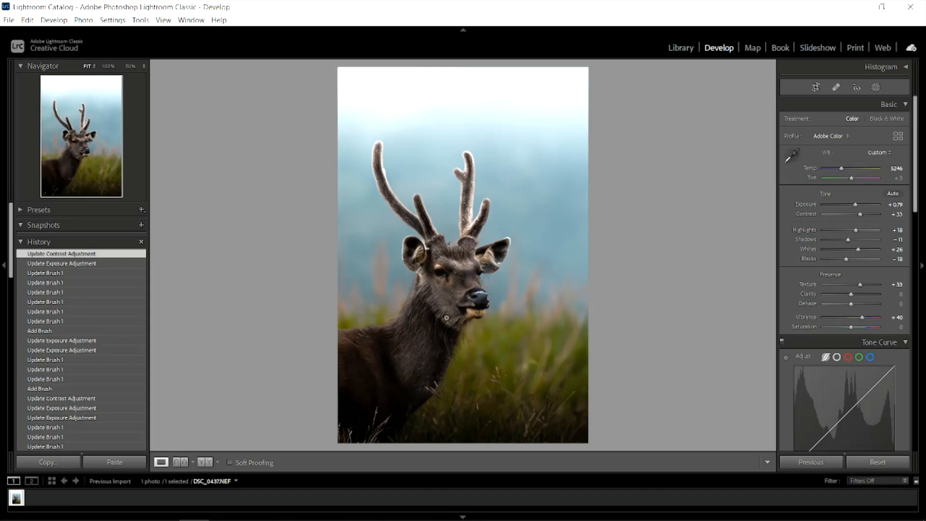
Add another brush mask and paint over the deer's left-hand eye and its inner corner
click(446, 318)
click(875, 87)
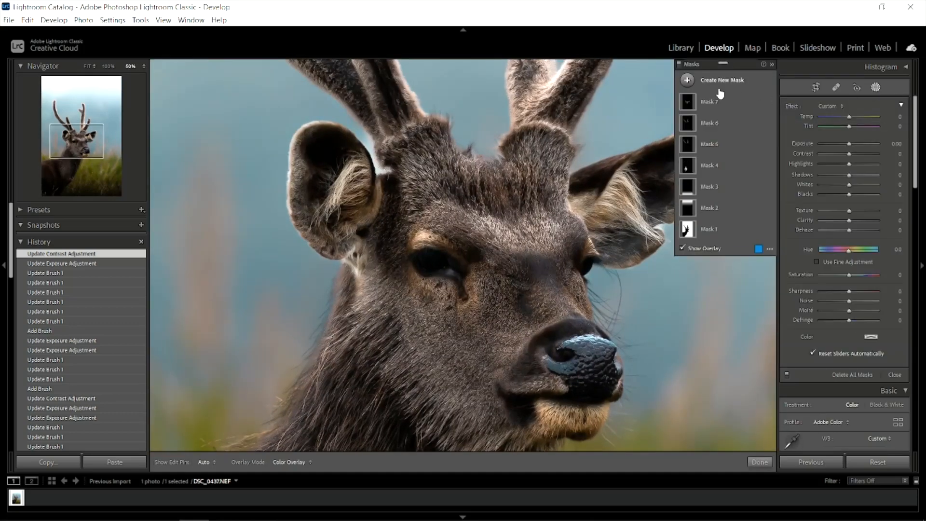
click(687, 79)
click(709, 134)
mouse_move(429, 262)
mouse_down()
mouse_move(419, 260)
mouse_move(435, 263)
mouse_up()
mouse_move(452, 267)
mouse_down()
mouse_move(427, 267)
mouse_move(458, 271)
mouse_move(465, 297)
mouse_up()
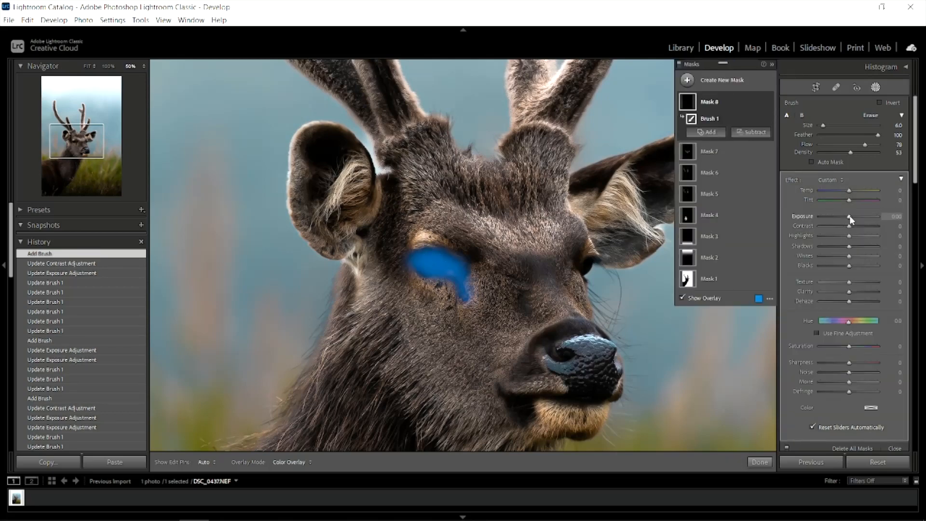
Set the eye mask's exposure to 1.38, shadows and sharpness to 100, texture to 29 and whites to 13, and leave masking
key(o)
drag(845, 216, 879, 251)
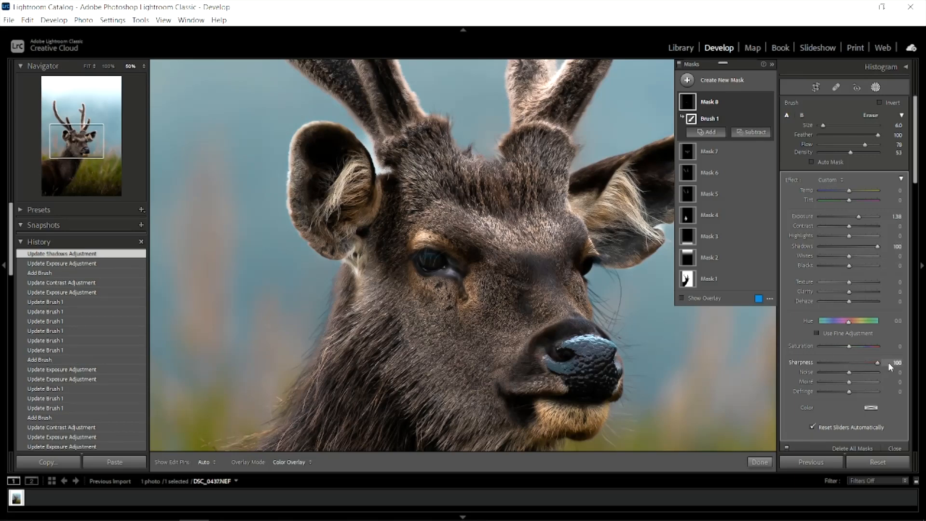
drag(889, 364, 889, 365)
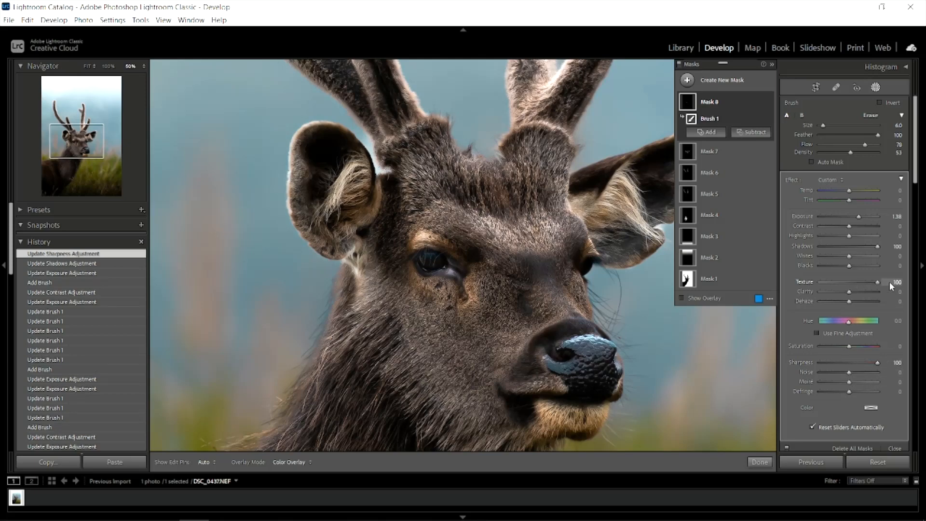
drag(868, 290, 853, 268)
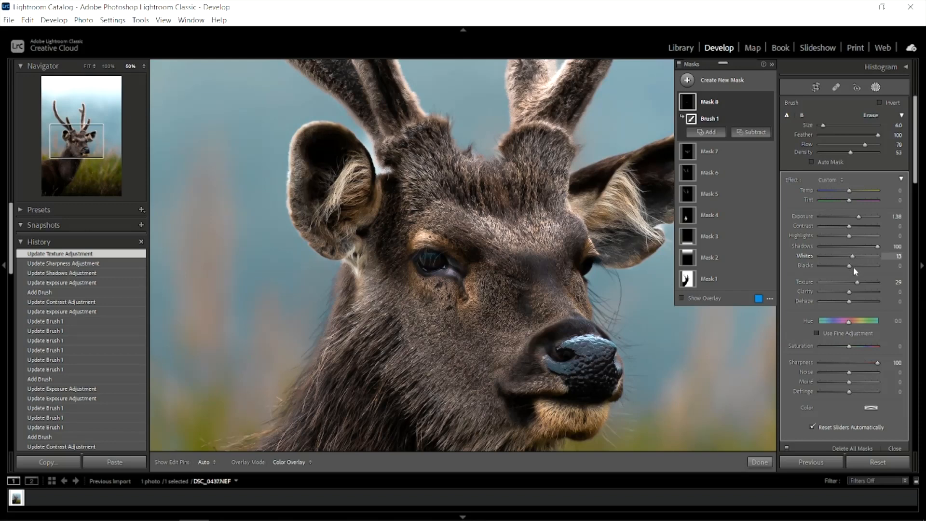
click(755, 463)
click(538, 280)
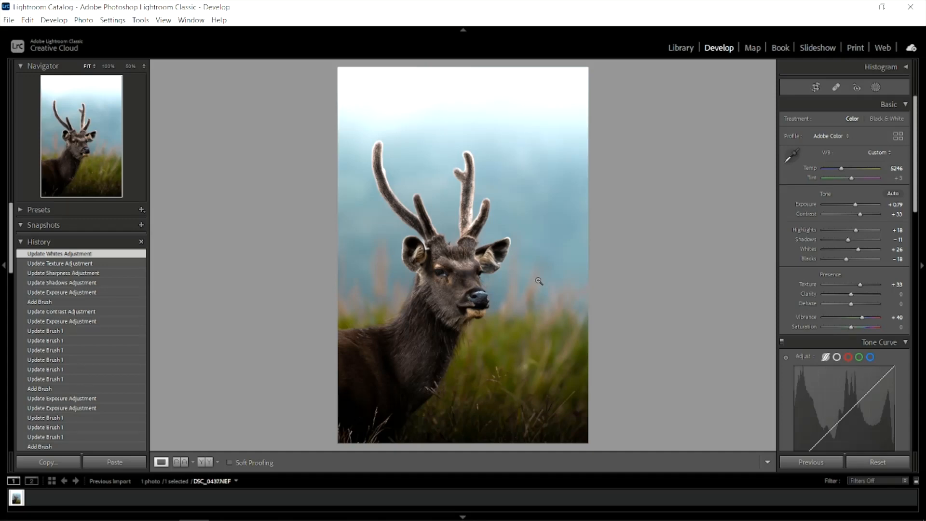
Raise the blue saturation to +48 and compare the photo before and after editing
click(876, 88)
click(877, 85)
scroll(893, 314, down, 6)
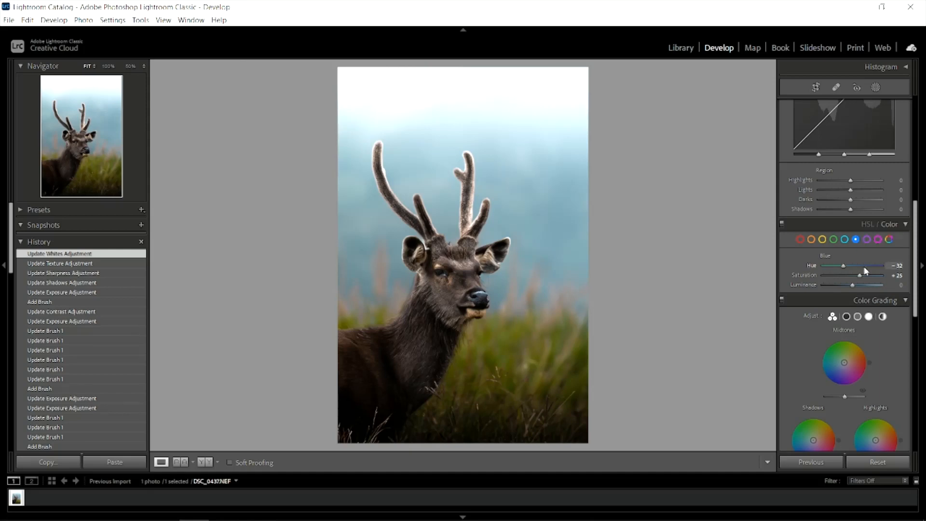
drag(860, 275, 875, 285)
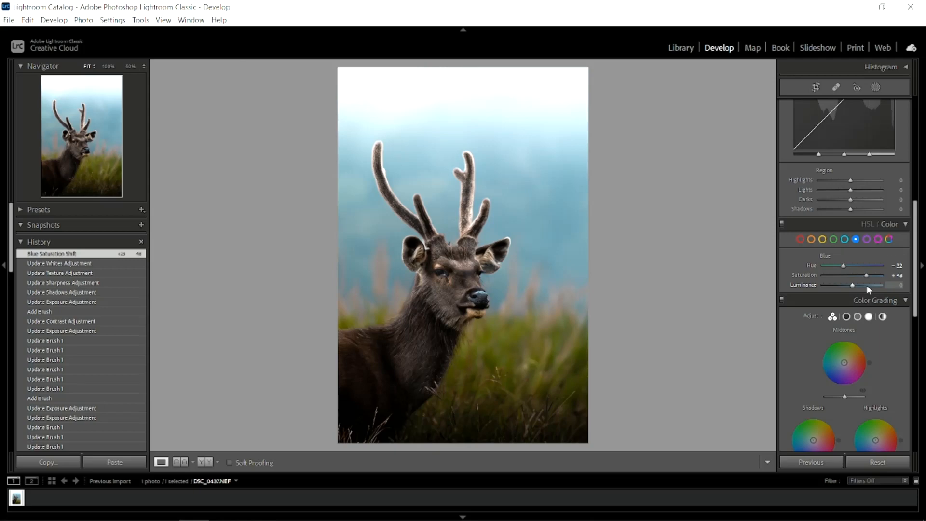
key(y)
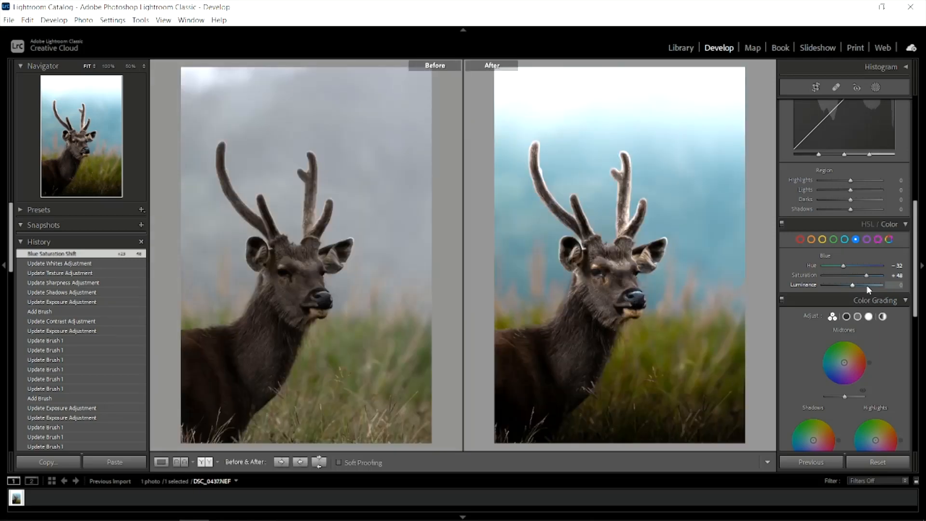
key(y)
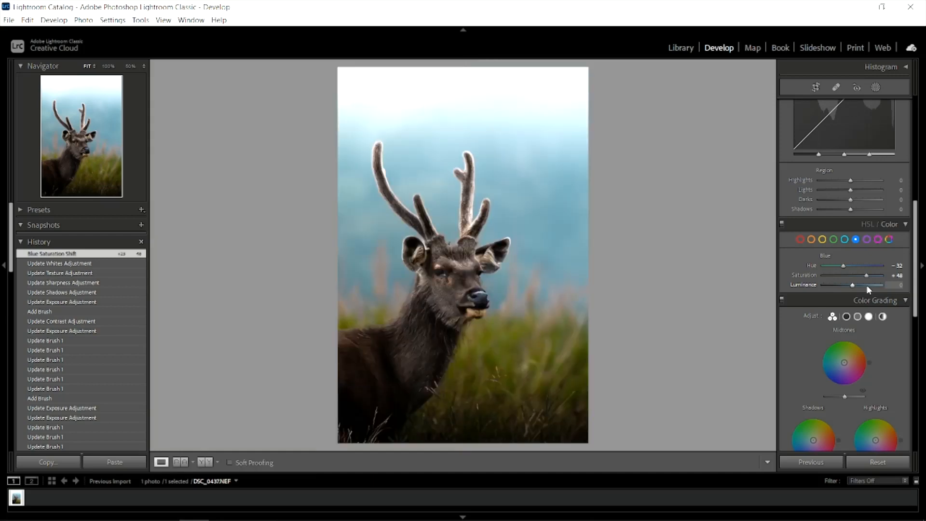